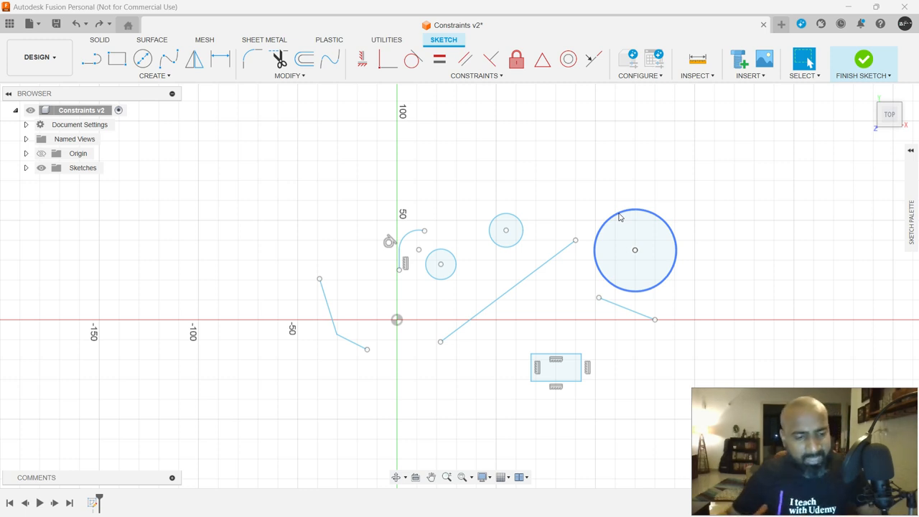
# Apply a Horizontal/Vertical constraint to the longer, steeper line of the open two-line chain on the negative X side of the origin
pyautogui.moveTo(507, 201); pyautogui.dragTo(445, 159, button='middle')
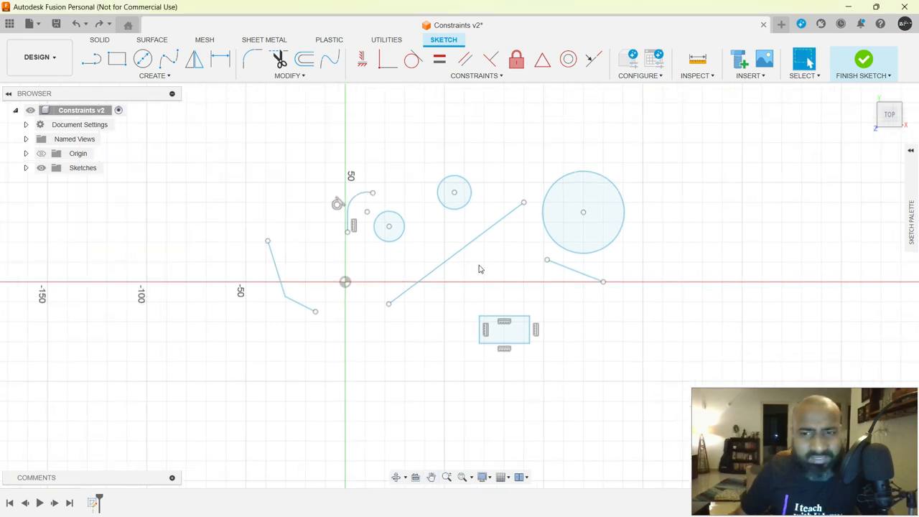
pyautogui.scroll(-2, 475, 298)
pyautogui.scroll(2, 475, 298)
pyautogui.moveTo(353, 298); pyautogui.dragTo(361, 305, button='middle')
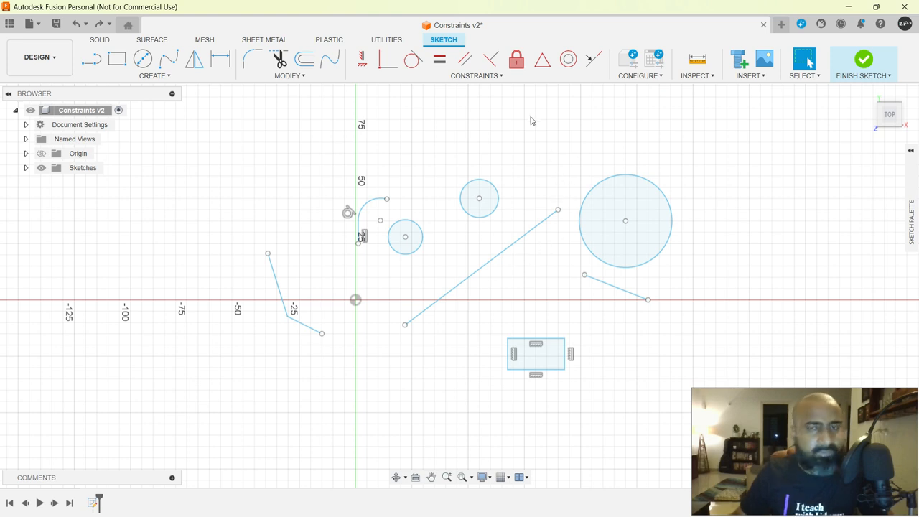
pyautogui.click(488, 77)
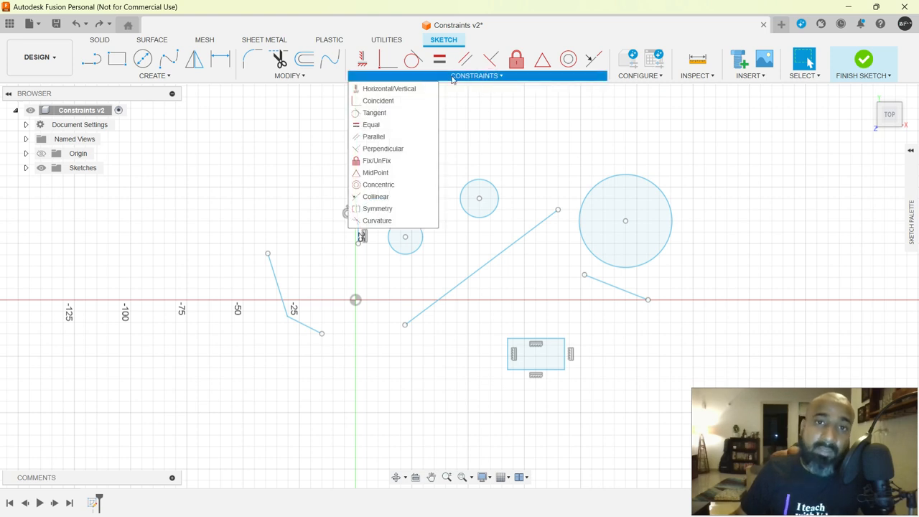
pyautogui.click(402, 90)
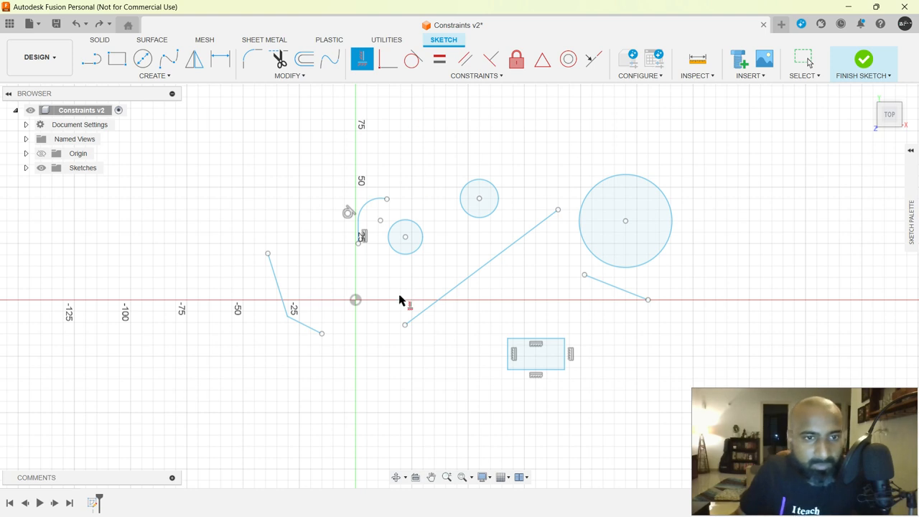
pyautogui.click(277, 287)
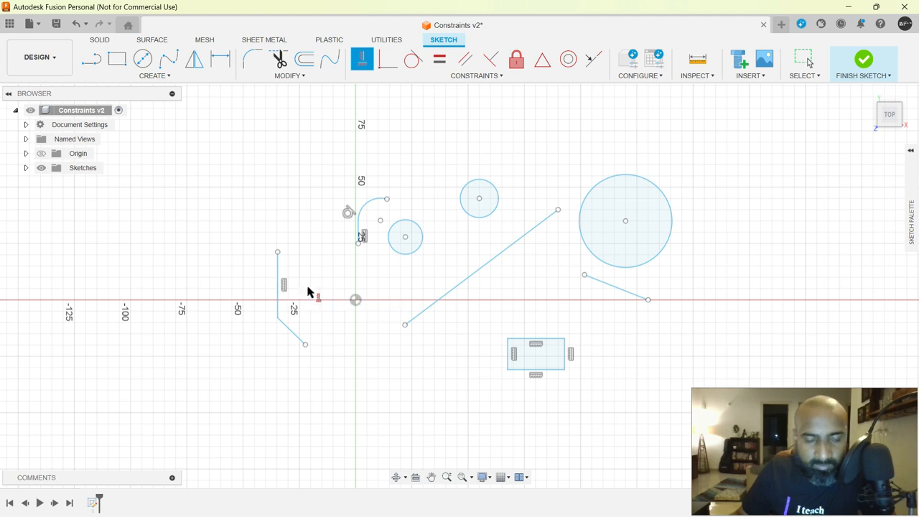
pyautogui.scroll(3, 285, 301)
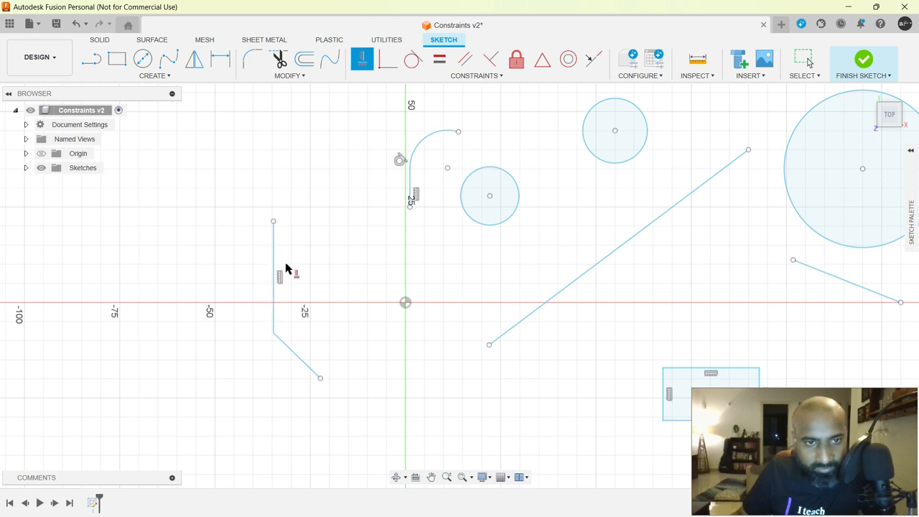
pyautogui.click(274, 274)
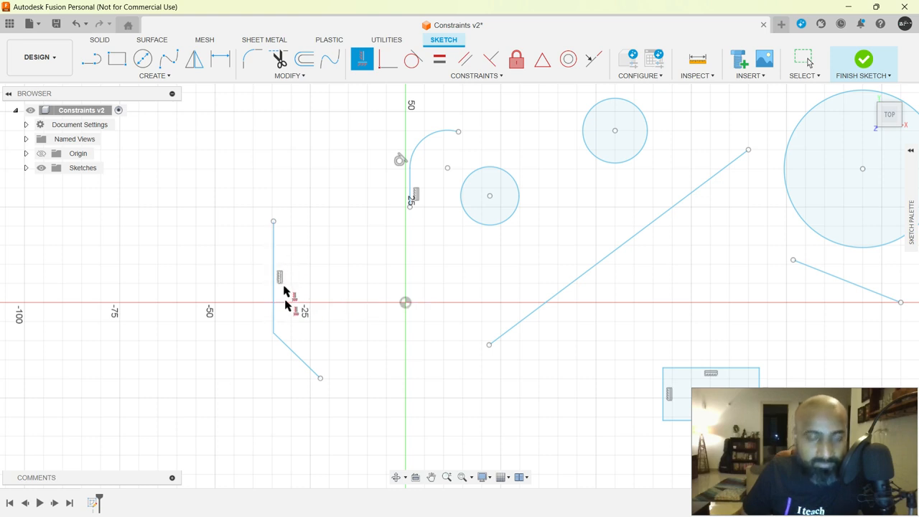
# Constrain the chain's shorter line to horizontal, end the constraint command and select that line's constraint symbol
pyautogui.click(297, 361)
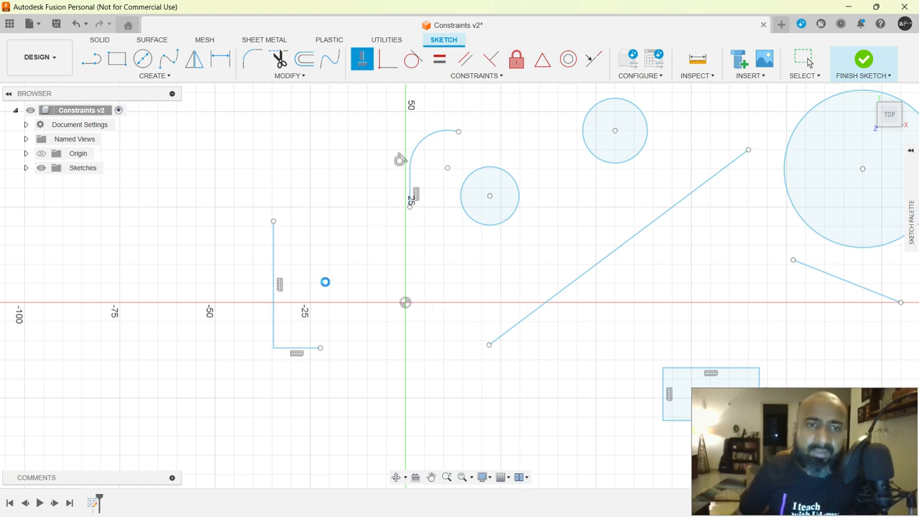
pyautogui.press('Escape')
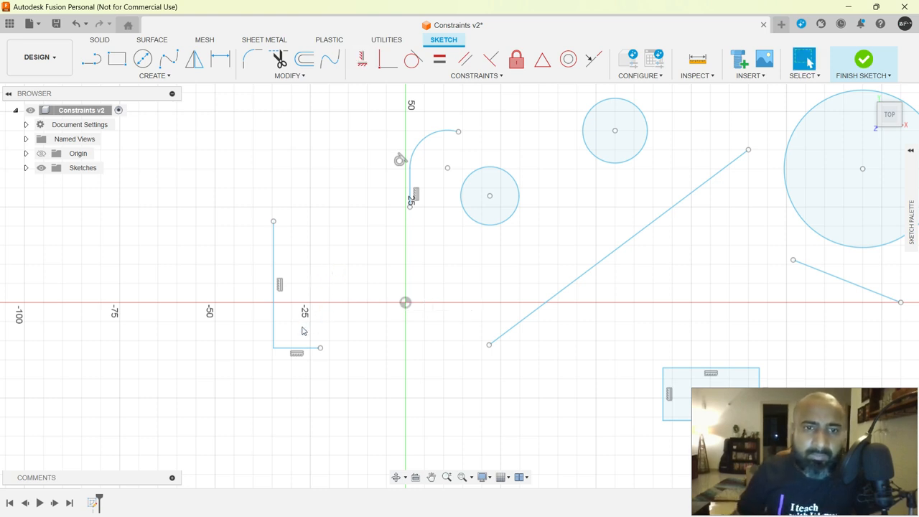
pyautogui.moveTo(291, 301)
pyautogui.mouseDown(button='middle')
pyautogui.moveTo(322, 292)
pyautogui.moveTo(322, 272)
pyautogui.moveTo(299, 262)
pyautogui.mouseUp(button='middle')
pyautogui.scroll(2, 298, 263)
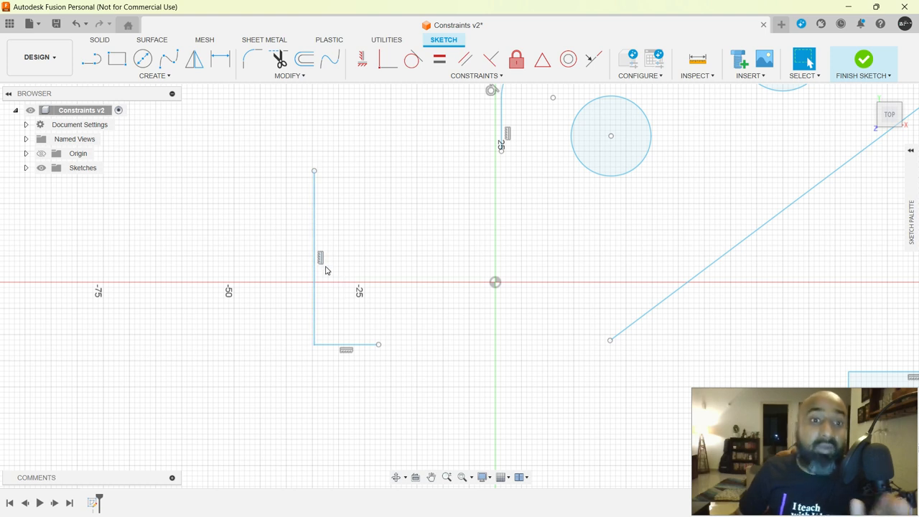
pyautogui.click(345, 355)
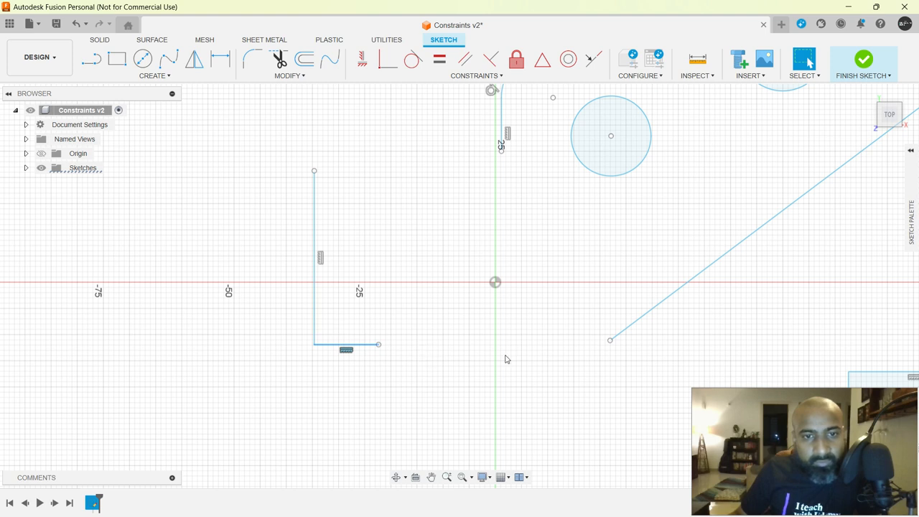
pyautogui.scroll(1, 402, 354)
pyautogui.scroll(-2, 404, 356)
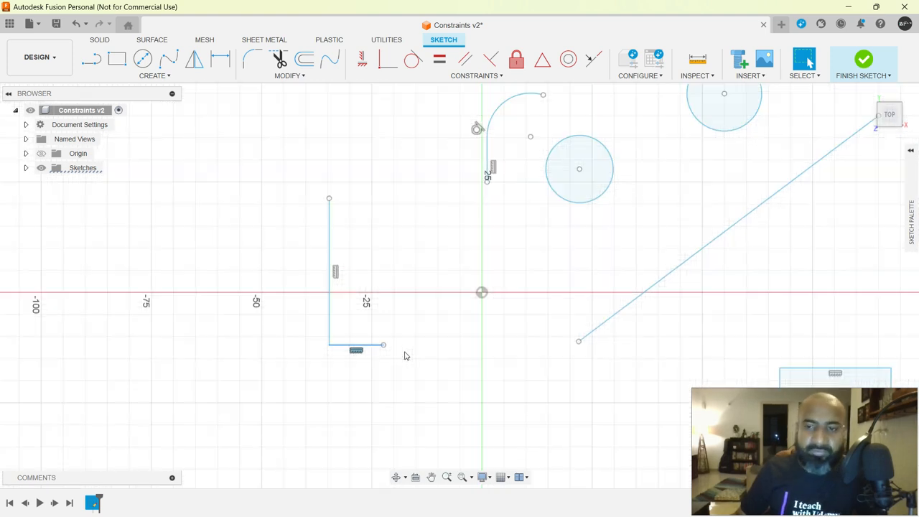
# Apply a Coincident constraint between the centre of the small circle nearest the arc and the long diagonal line
pyautogui.scroll(-1, 404, 356)
pyautogui.moveTo(455, 285)
pyautogui.mouseDown(button='middle')
pyautogui.moveTo(431, 268)
pyautogui.moveTo(301, 311)
pyautogui.moveTo(226, 254)
pyautogui.mouseUp(button='middle')
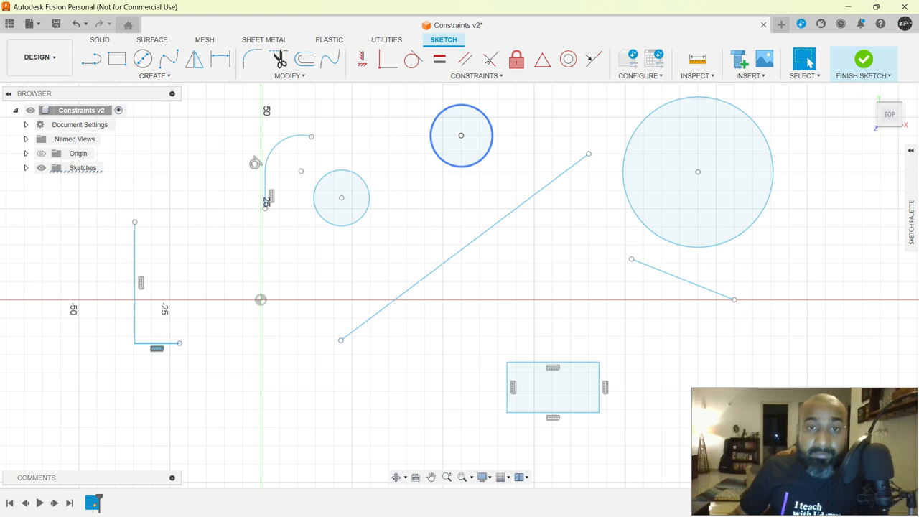
pyautogui.click(455, 76)
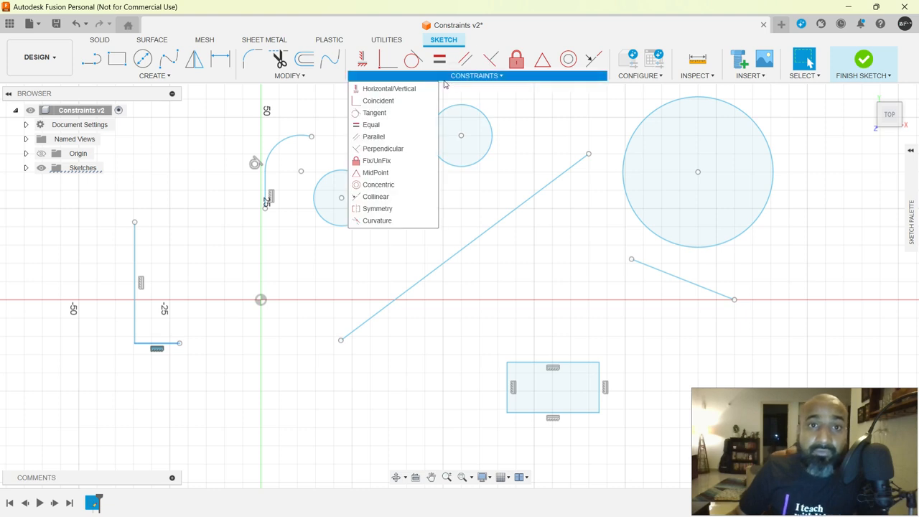
pyautogui.click(387, 102)
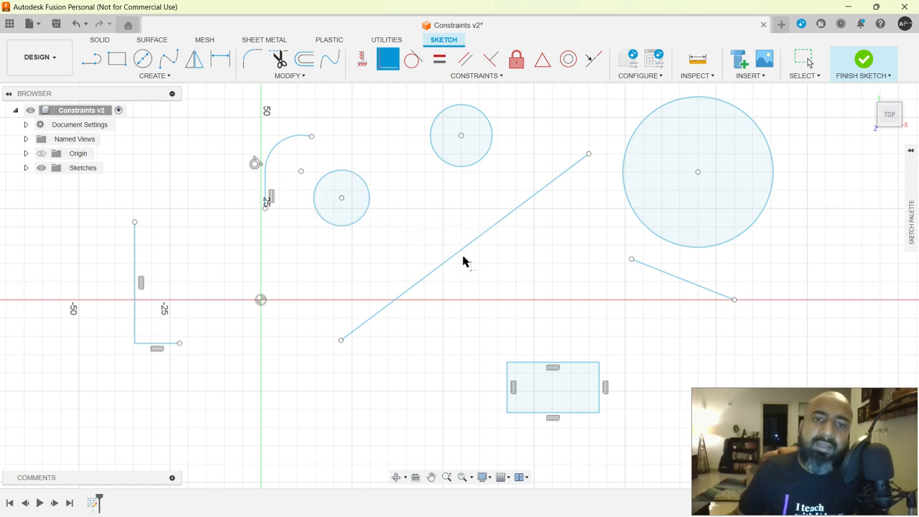
pyautogui.click(342, 199)
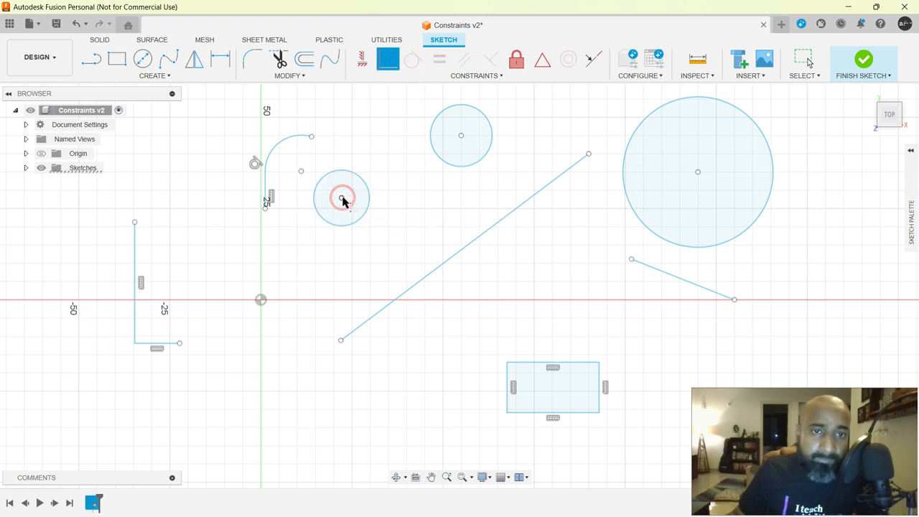
pyautogui.click(463, 251)
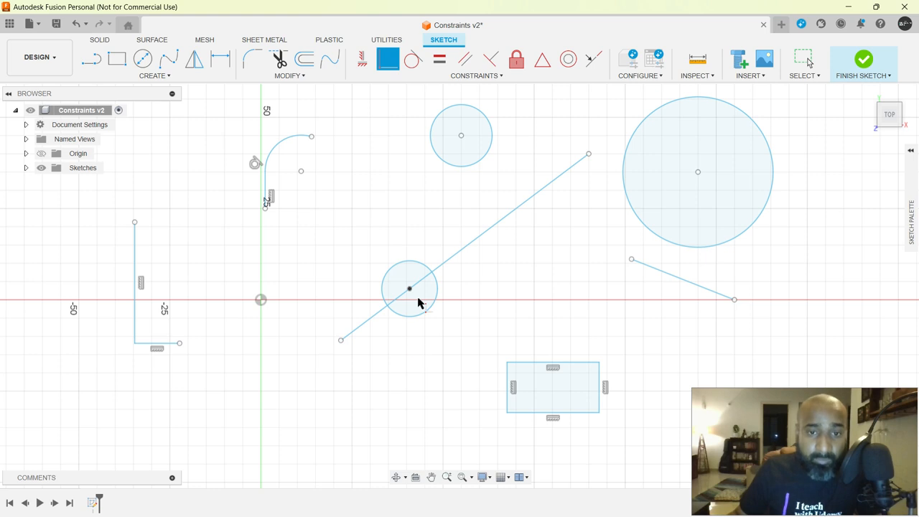
pyautogui.scroll(3, 417, 303)
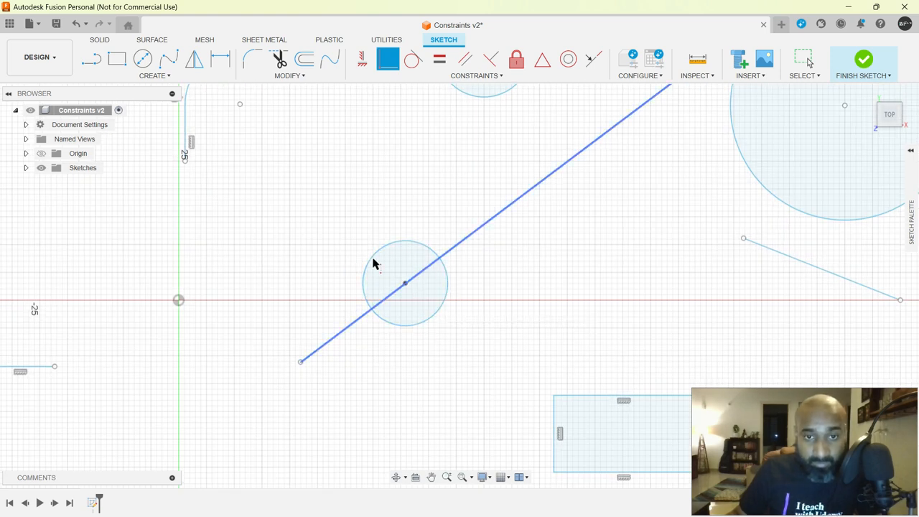
pyautogui.scroll(-3, 484, 271)
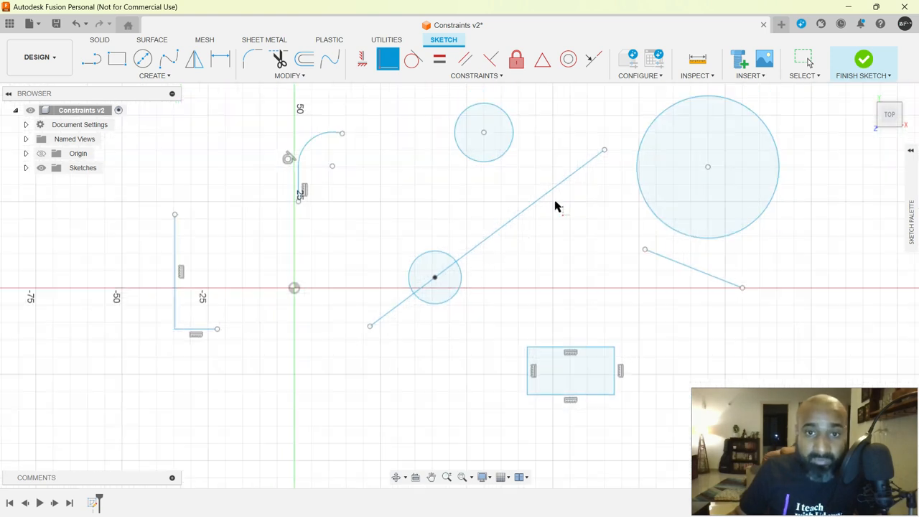
pyautogui.press('Escape')
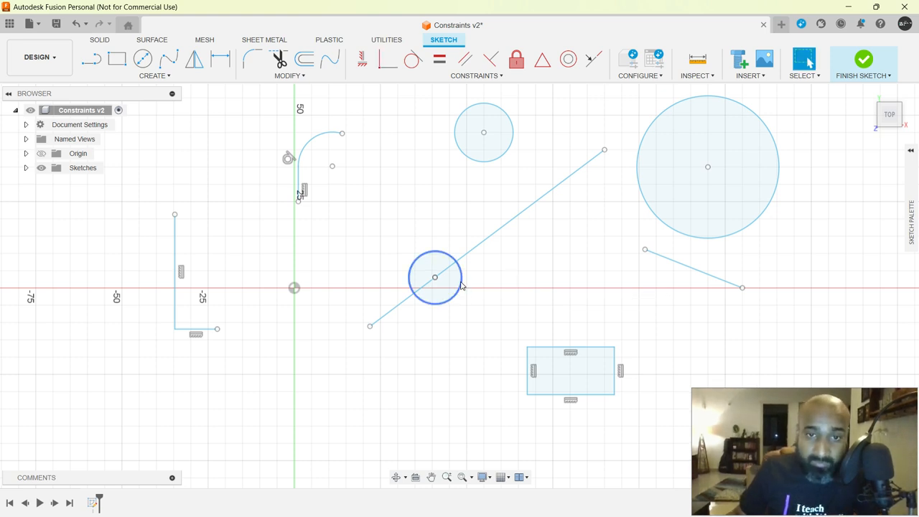
# Shrink the small circle on the diagonal line slightly and move its centre point a little in the positive X direction
pyautogui.moveTo(460, 282)
pyautogui.mouseDown()
pyautogui.moveTo(488, 282)
pyautogui.moveTo(459, 278)
pyautogui.mouseUp()
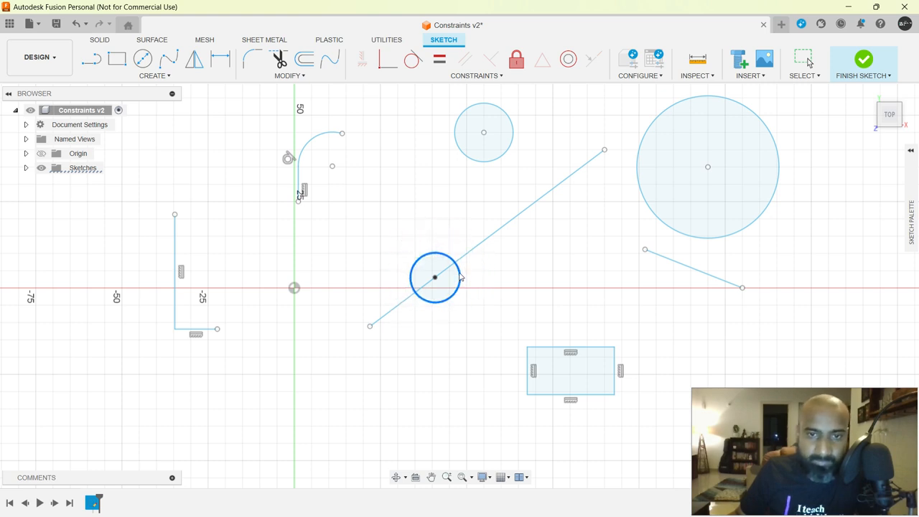
pyautogui.click(501, 284)
pyautogui.scroll(2, 435, 277)
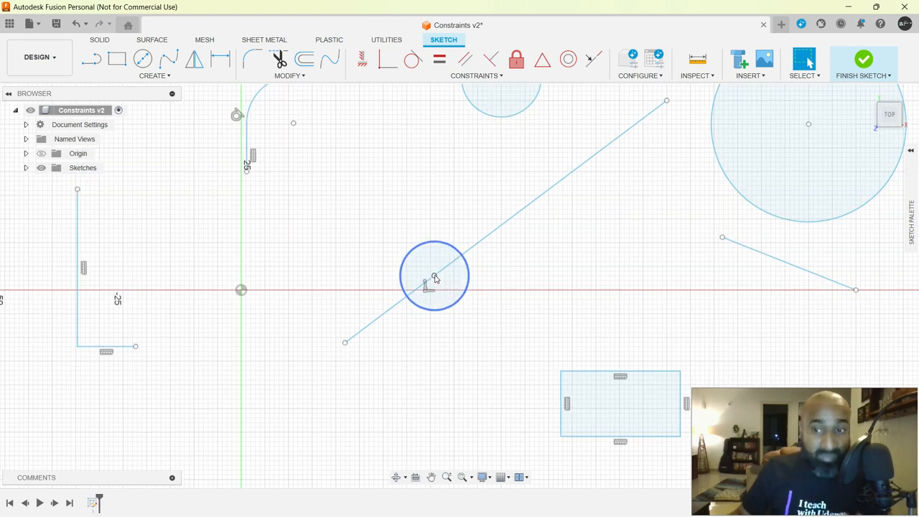
pyautogui.click(435, 279)
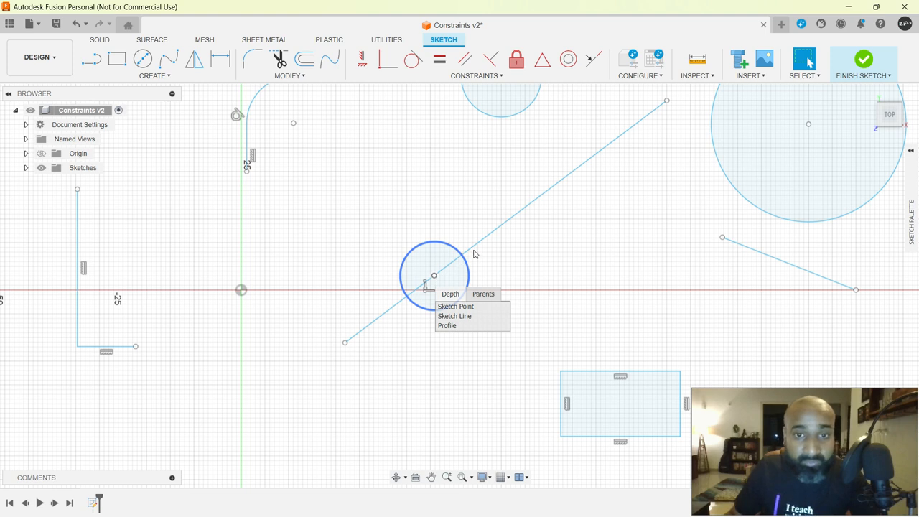
pyautogui.moveTo(434, 276)
pyautogui.mouseDown()
pyautogui.moveTo(532, 216)
pyautogui.moveTo(409, 303)
pyautogui.moveTo(577, 182)
pyautogui.moveTo(478, 266)
pyautogui.moveTo(450, 277)
pyautogui.mouseUp()
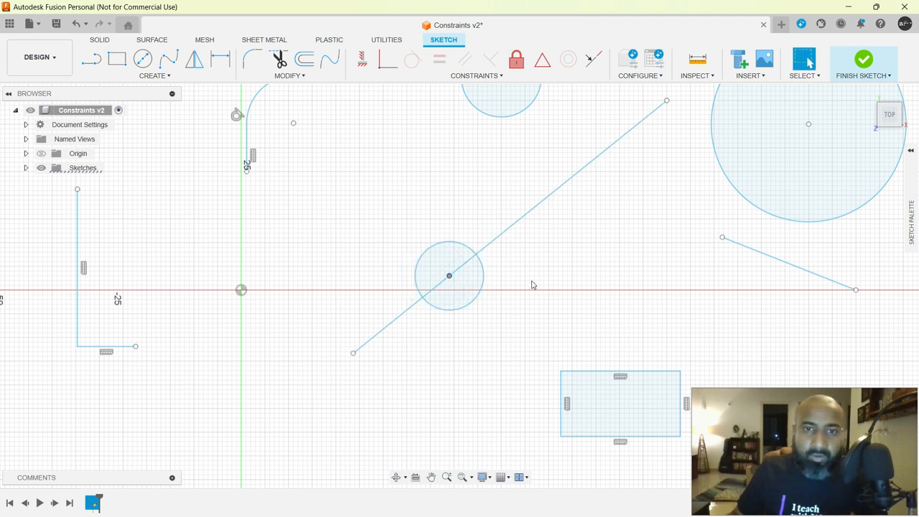
# Apply a Tangent constraint between the short slanted line and the large circle above it, and end the constraint command
pyautogui.scroll(-5, 531, 284)
pyautogui.moveTo(517, 254); pyautogui.dragTo(450, 260, button='middle')
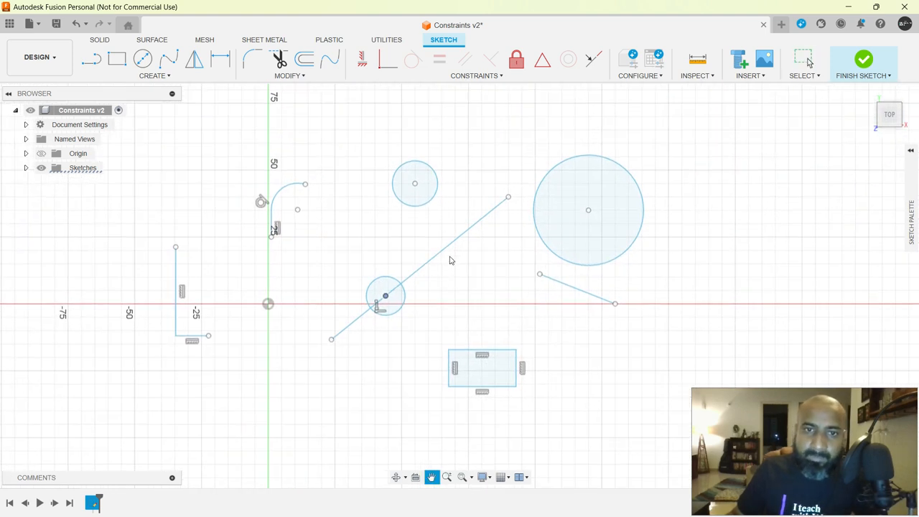
pyautogui.click(463, 76)
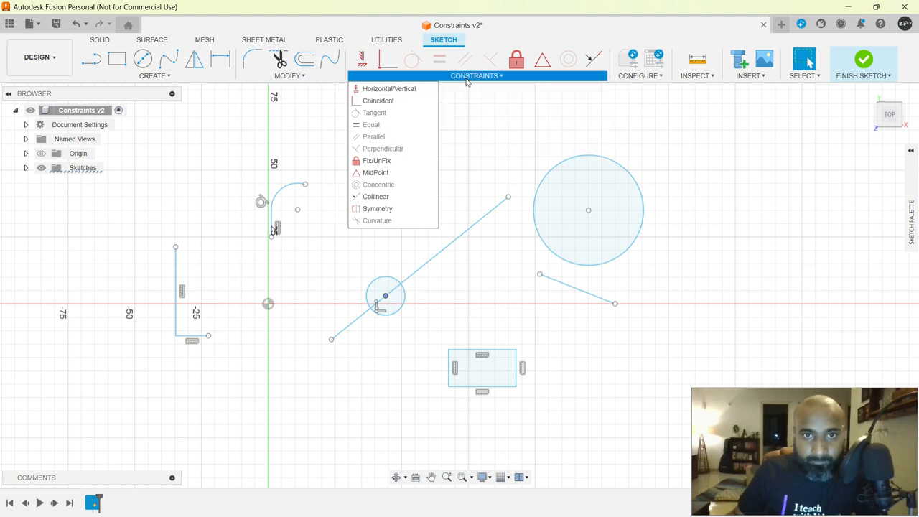
pyautogui.click(465, 76)
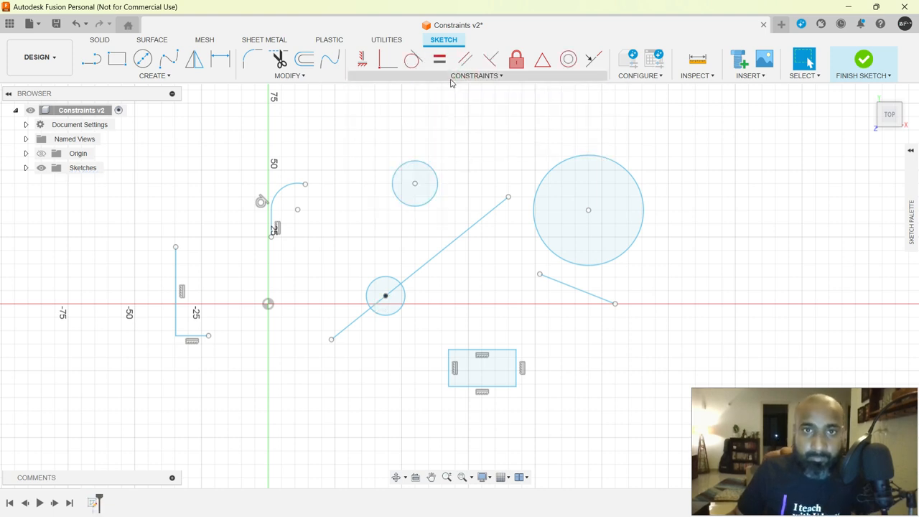
pyautogui.click(452, 80)
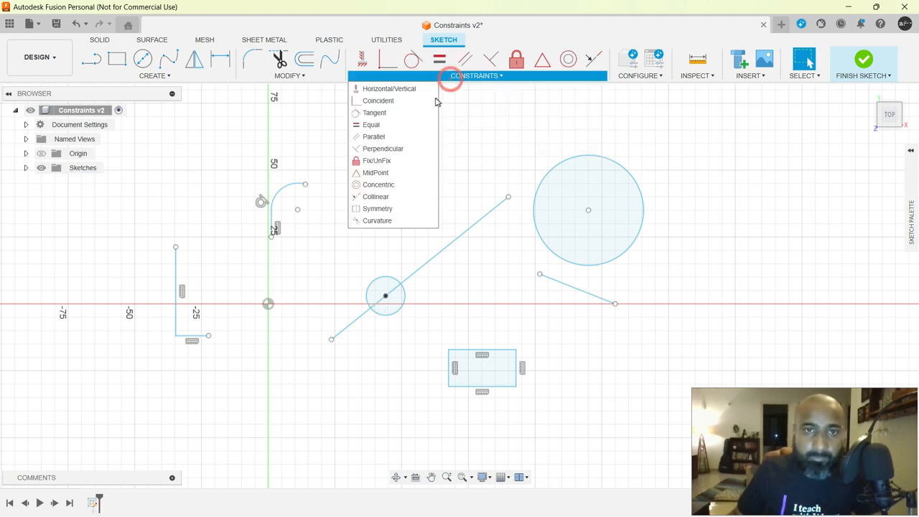
pyautogui.click(387, 115)
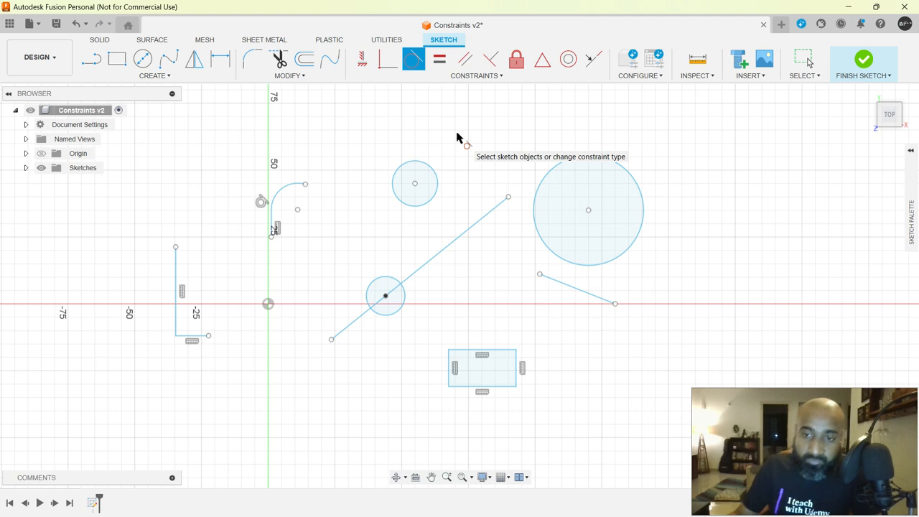
pyautogui.click(568, 289)
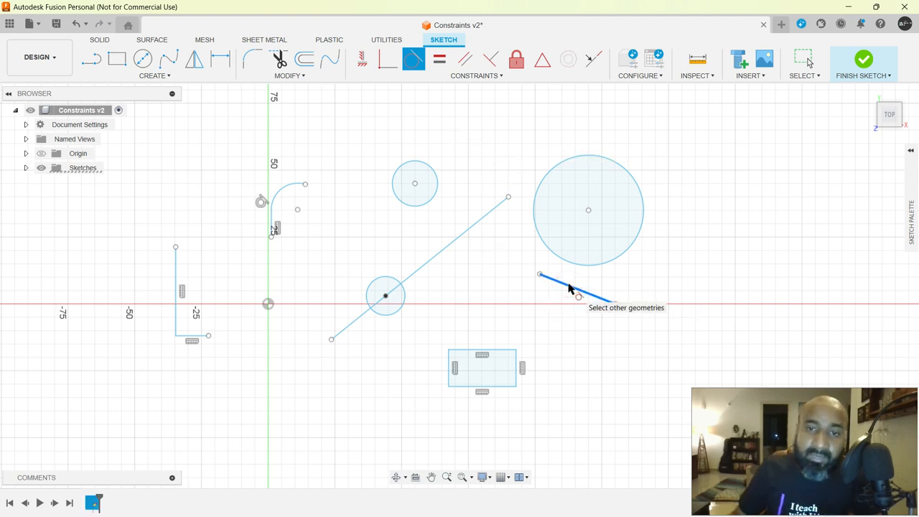
pyautogui.click(590, 267)
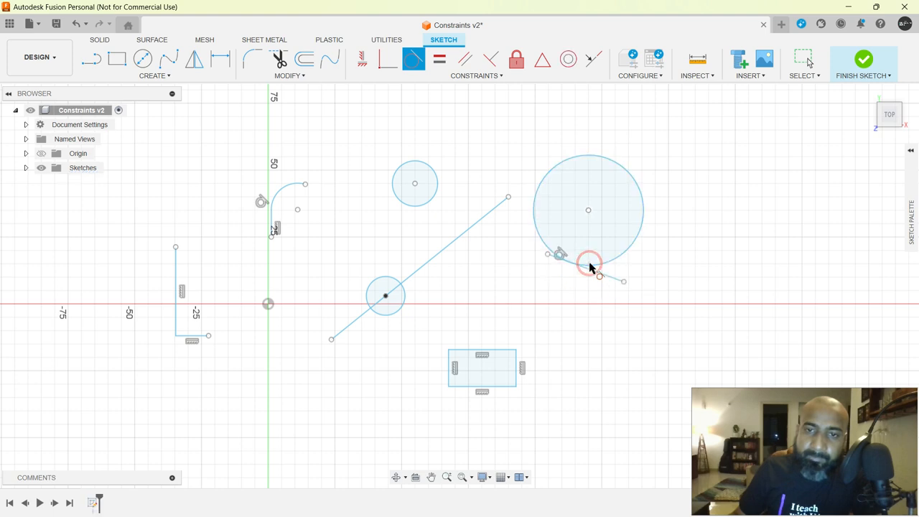
pyautogui.scroll(3, 585, 314)
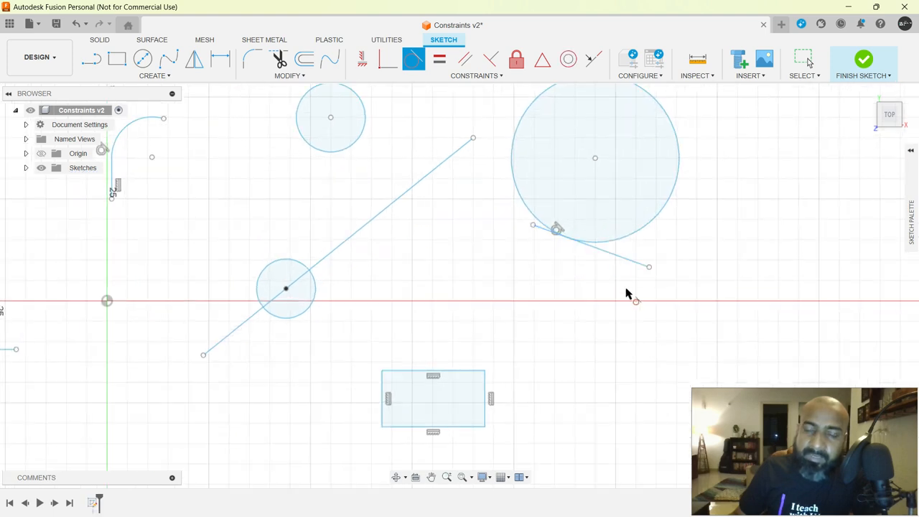
pyautogui.scroll(2, 567, 229)
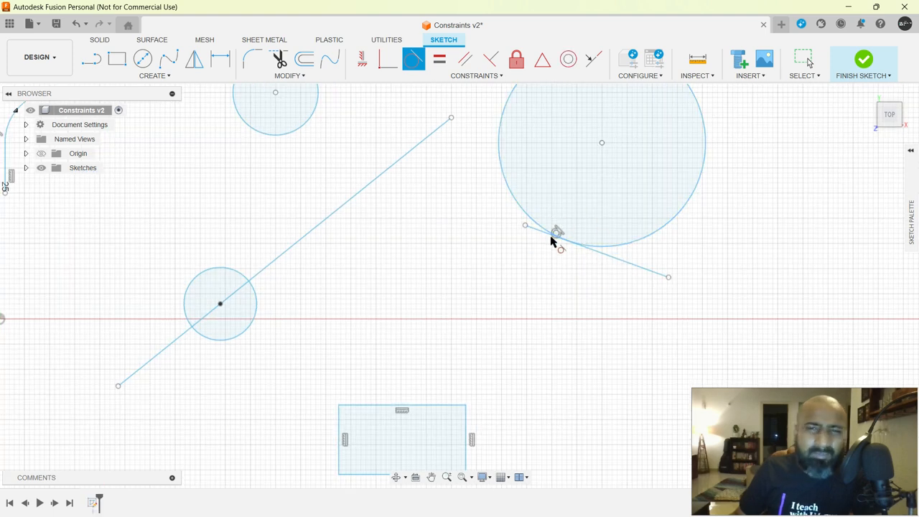
pyautogui.scroll(-3, 550, 276)
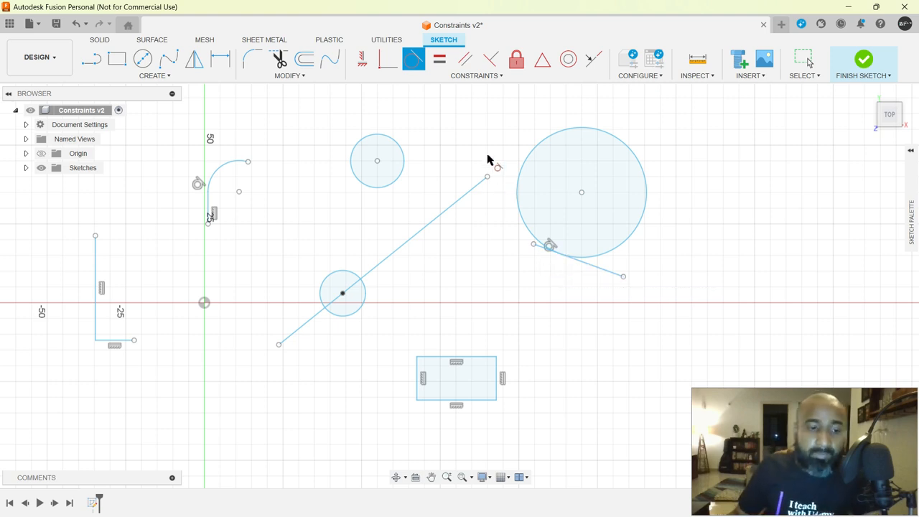
pyautogui.press('Escape')
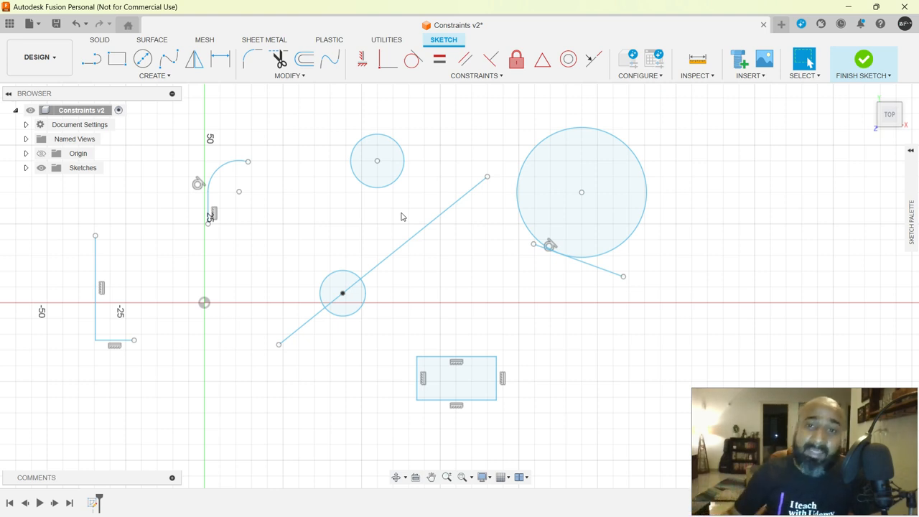
# Inspect the Tangent constraint on the short slanted line, and move the line's lower endpoint slightly
pyautogui.scroll(4, 570, 269)
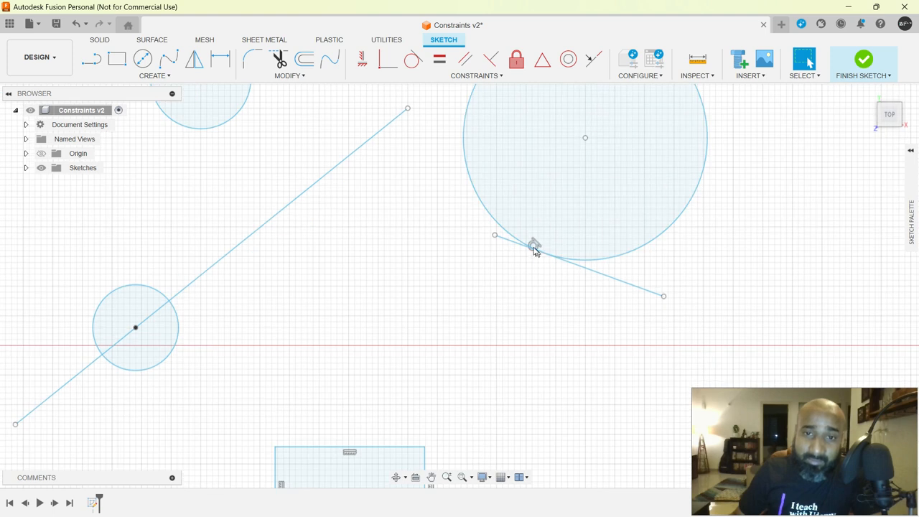
pyautogui.click(533, 248)
pyautogui.scroll(-2, 533, 251)
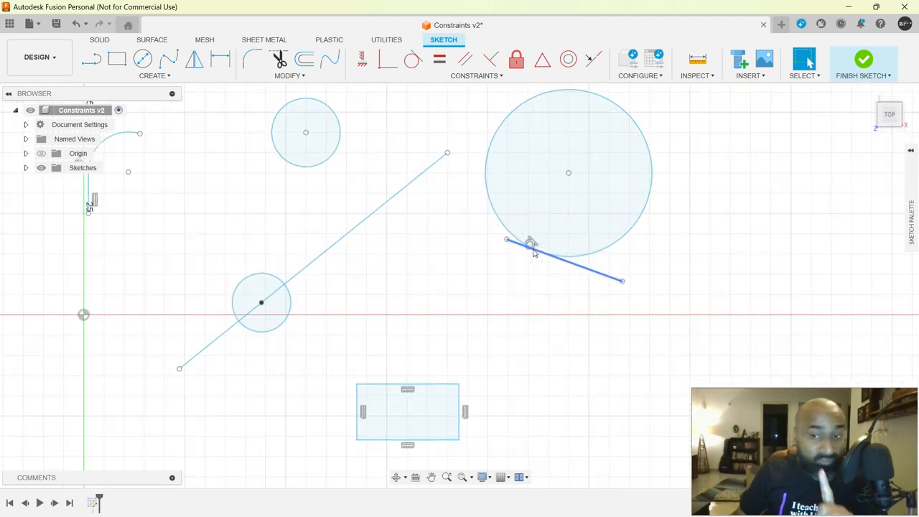
pyautogui.scroll(-2, 533, 252)
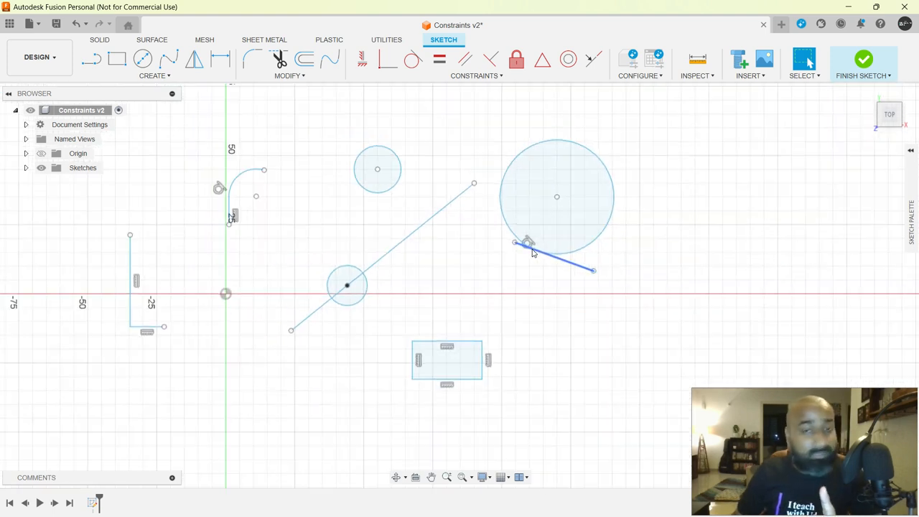
pyautogui.click(634, 275)
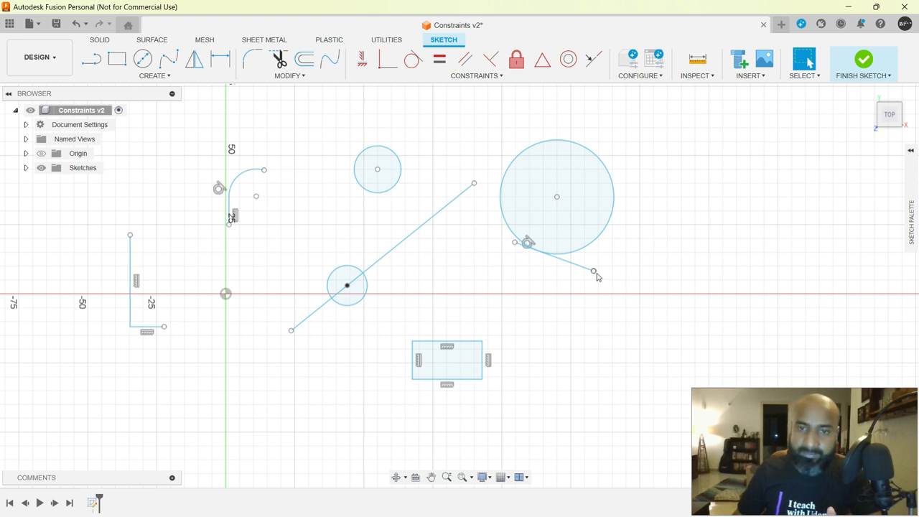
pyautogui.moveTo(595, 274)
pyautogui.mouseDown()
pyautogui.moveTo(681, 306)
pyautogui.moveTo(597, 274)
pyautogui.moveTo(667, 300)
pyautogui.moveTo(602, 279)
pyautogui.moveTo(662, 293)
pyautogui.moveTo(611, 280)
pyautogui.moveTo(627, 285)
pyautogui.moveTo(643, 236)
pyautogui.moveTo(631, 265)
pyautogui.moveTo(578, 312)
pyautogui.moveTo(635, 353)
pyautogui.moveTo(622, 271)
pyautogui.moveTo(683, 328)
pyautogui.moveTo(681, 344)
pyautogui.moveTo(667, 346)
pyautogui.moveTo(603, 260)
pyautogui.moveTo(563, 244)
pyautogui.moveTo(682, 327)
pyautogui.moveTo(593, 274)
pyautogui.mouseUp()
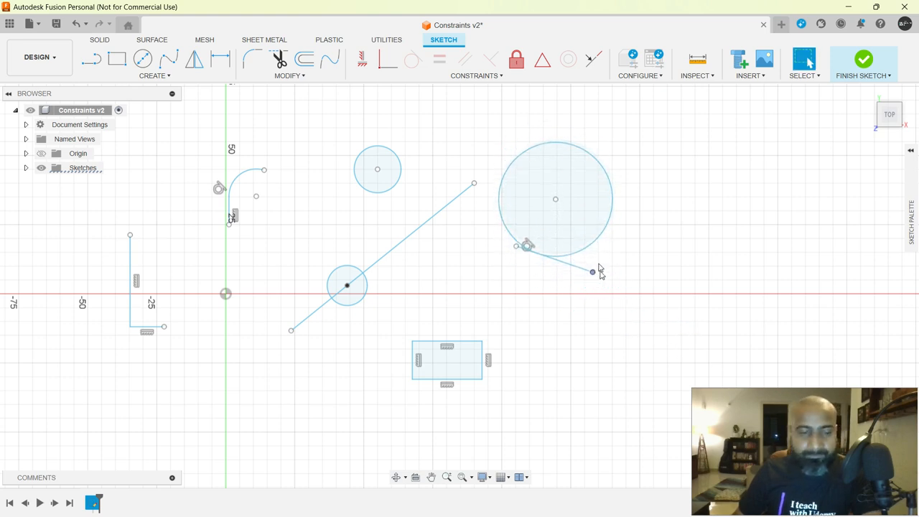
# Apply an Equal constraint between the large circle with the tangent line and the circle above the diagonal line, and end the command
pyautogui.click(463, 84)
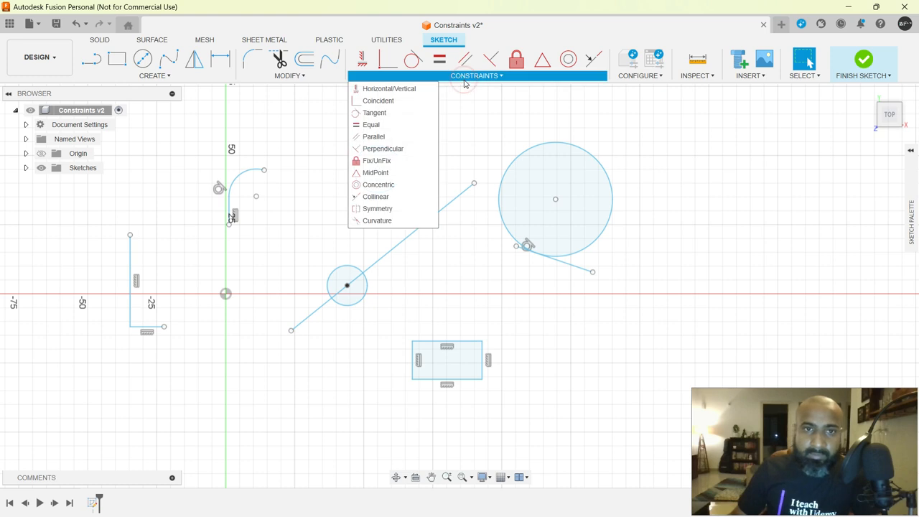
pyautogui.click(395, 127)
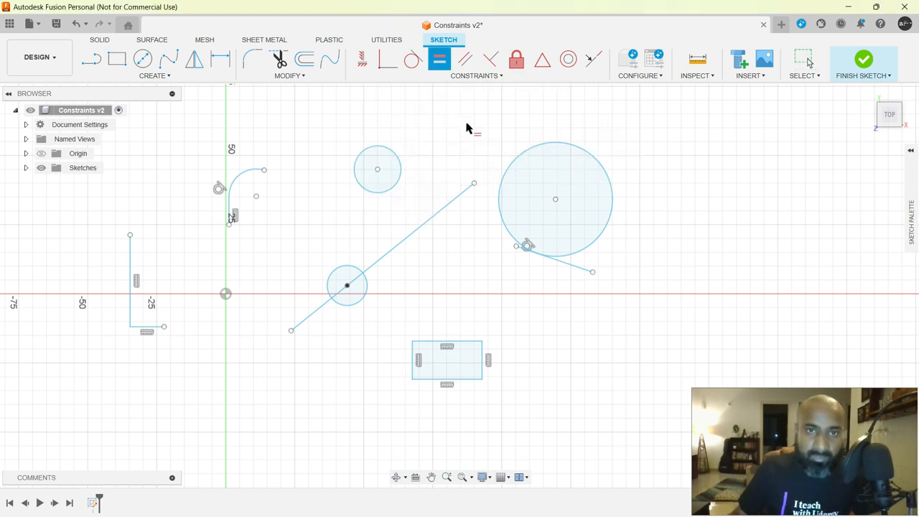
pyautogui.click(511, 170)
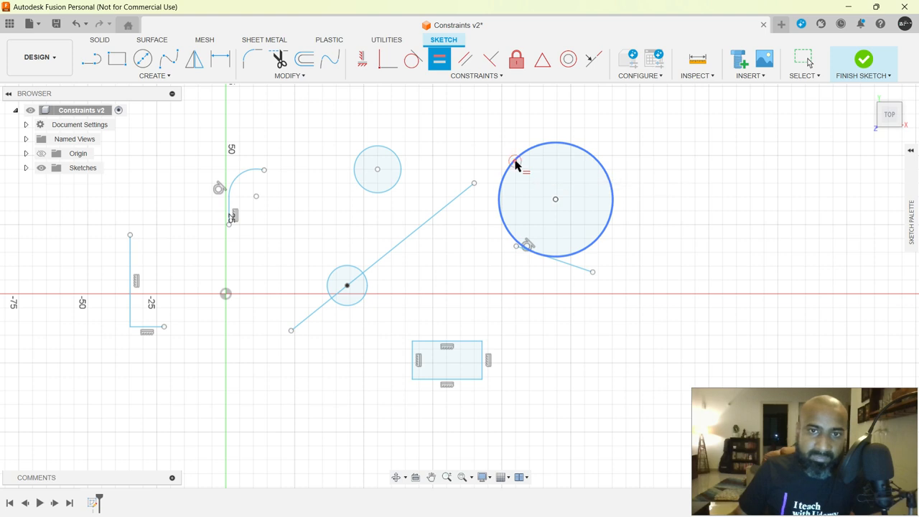
pyautogui.click(399, 161)
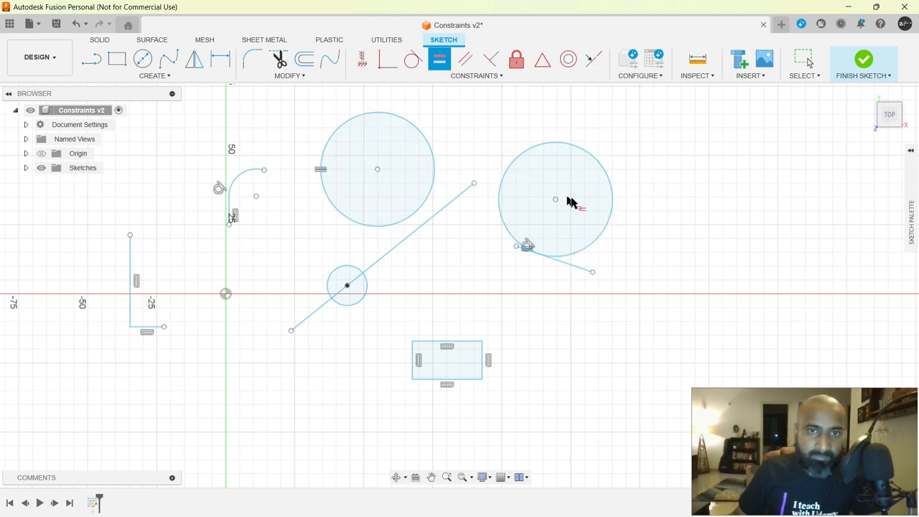
pyautogui.press('Escape')
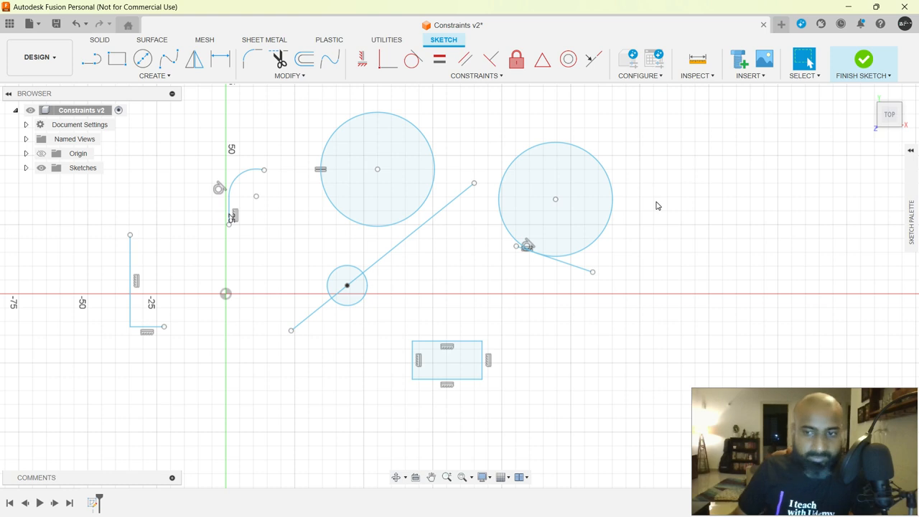
# Shrink the two equal circles by resizing the circle above the diagonal line and the circle touching the slanted line
pyautogui.click(435, 165)
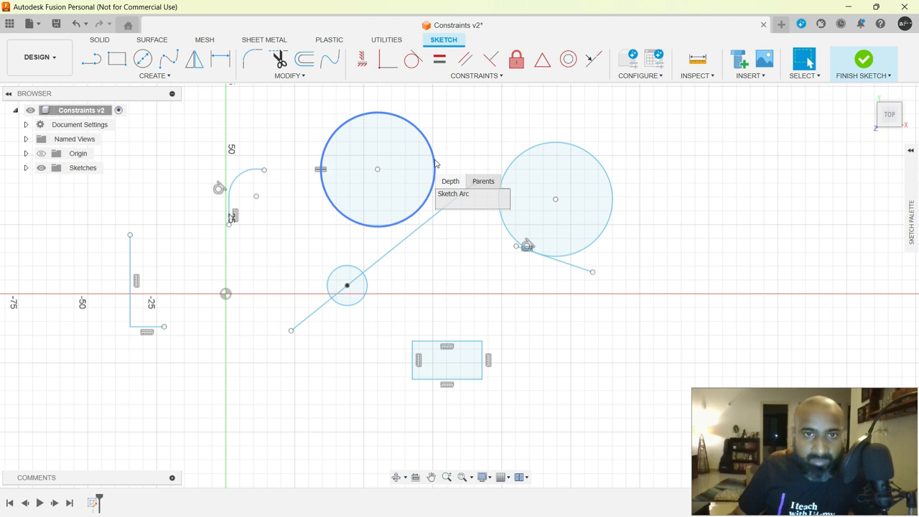
pyautogui.click(450, 147)
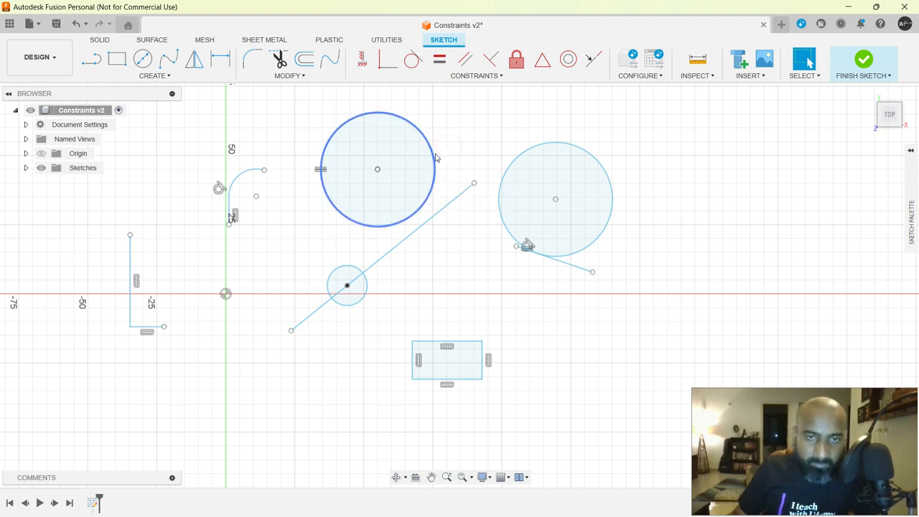
pyautogui.moveTo(435, 156)
pyautogui.mouseDown()
pyautogui.moveTo(416, 169)
pyautogui.moveTo(435, 171)
pyautogui.mouseUp()
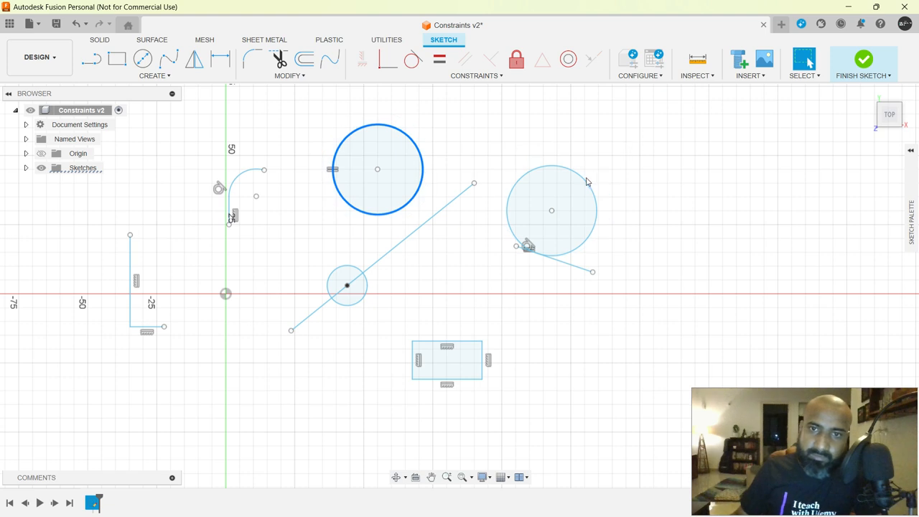
pyautogui.moveTo(585, 180)
pyautogui.mouseDown()
pyautogui.moveTo(568, 183)
pyautogui.moveTo(566, 195)
pyautogui.moveTo(579, 184)
pyautogui.mouseUp()
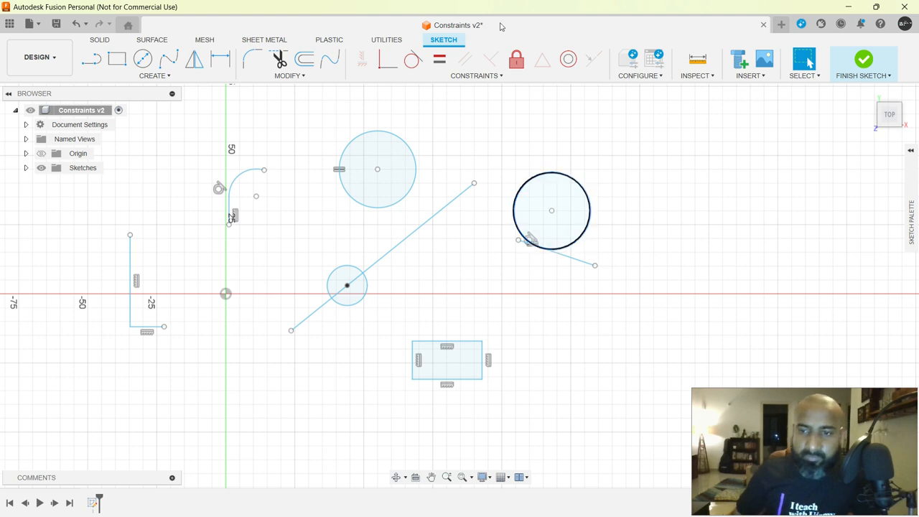
# Apply a Parallel constraint between the long diagonal line and the vertical line of the two-line chain, and end the command
pyautogui.click(458, 77)
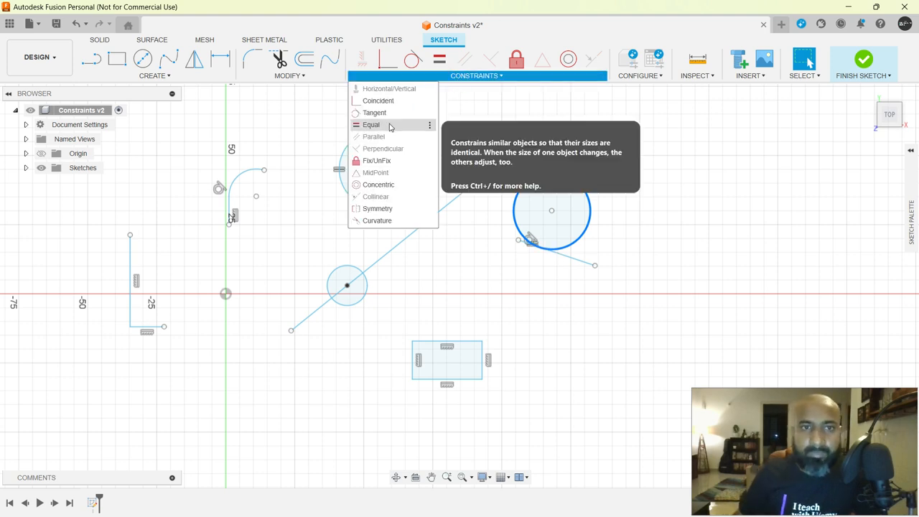
pyautogui.press('Escape')
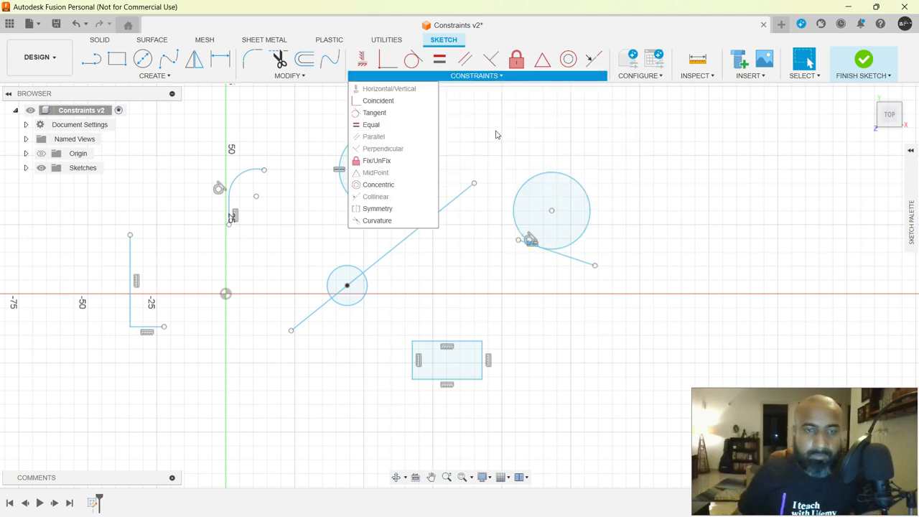
pyautogui.click(482, 79)
pyautogui.click(488, 79)
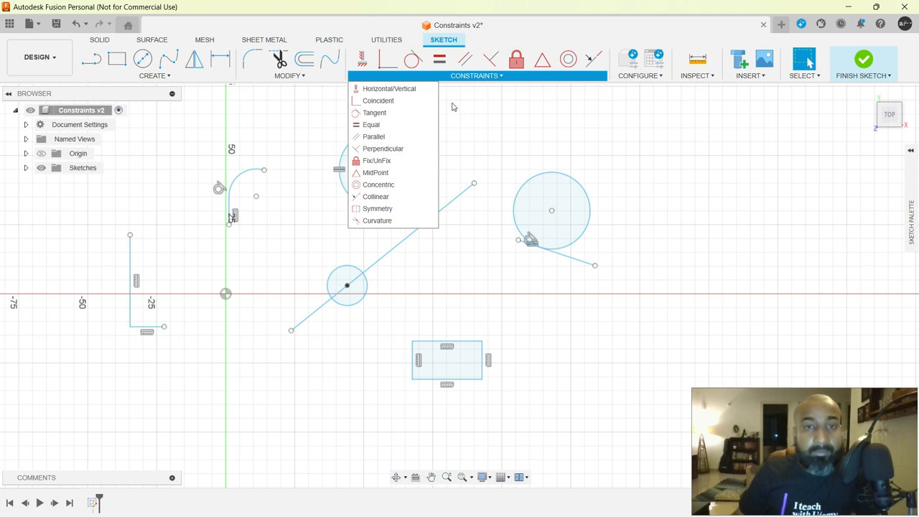
pyautogui.click(394, 139)
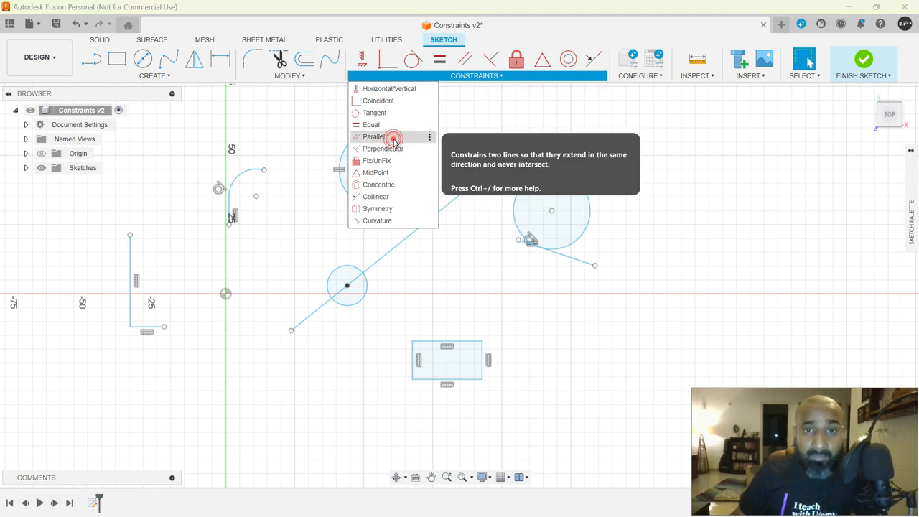
pyautogui.click(406, 244)
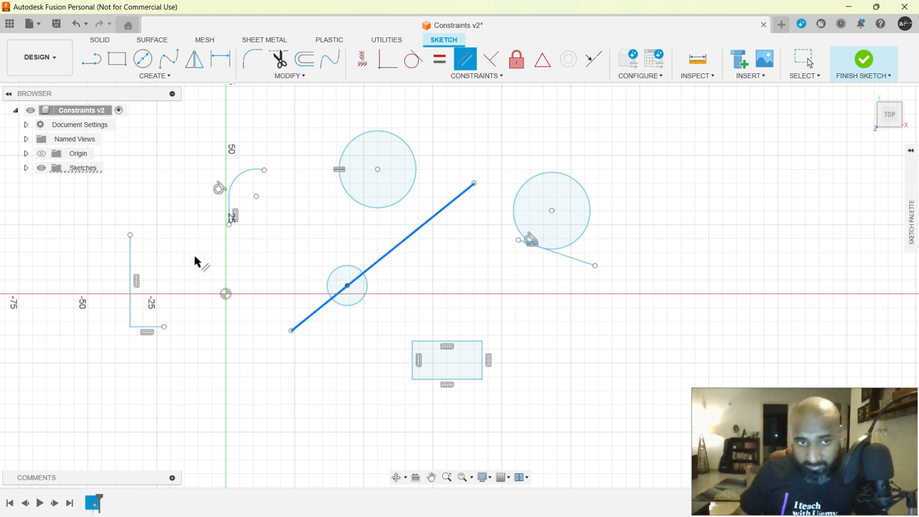
pyautogui.click(131, 265)
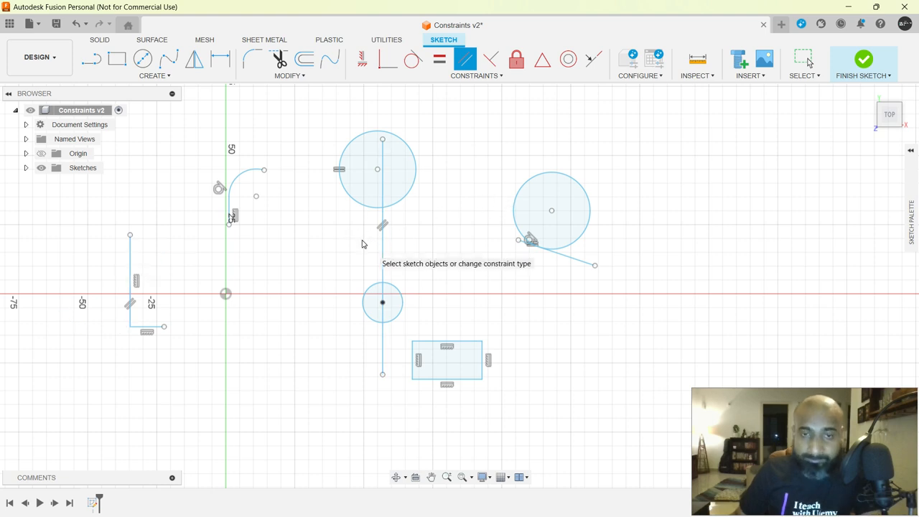
pyautogui.press('Escape')
# Apply a Perpendicular constraint between the long vertical line through the small circle and the short slanted tangent line, and select both lines
pyautogui.click(457, 76)
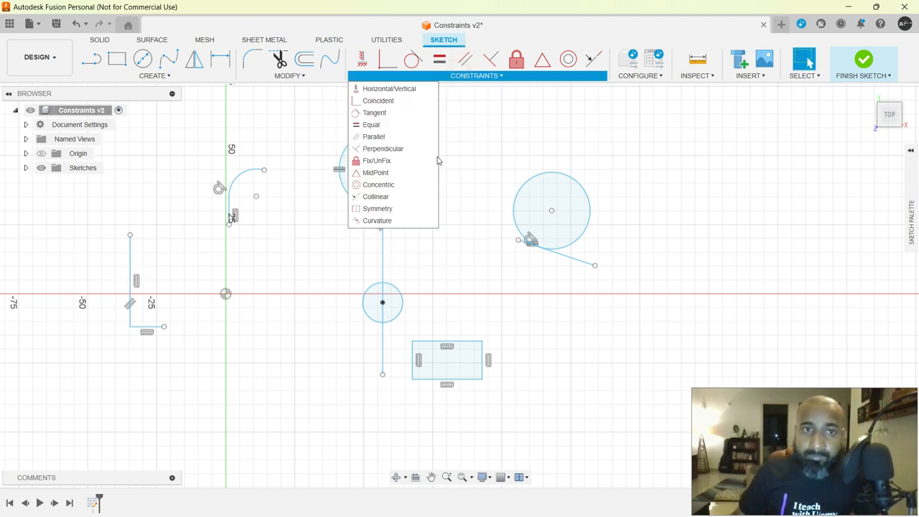
pyautogui.click(396, 149)
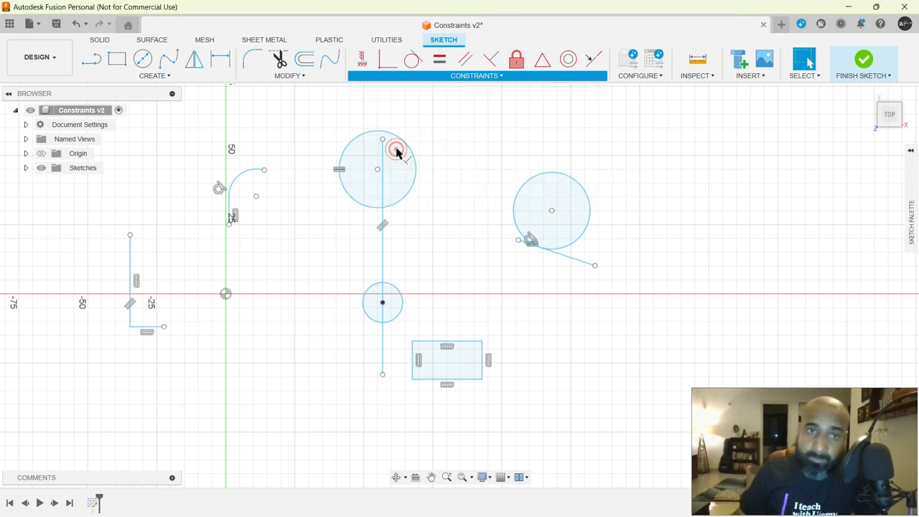
pyautogui.click(383, 256)
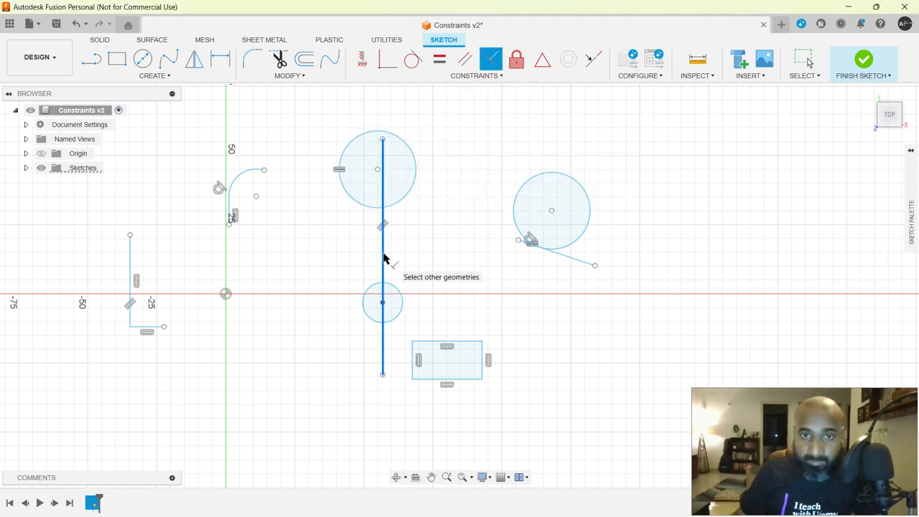
pyautogui.click(568, 256)
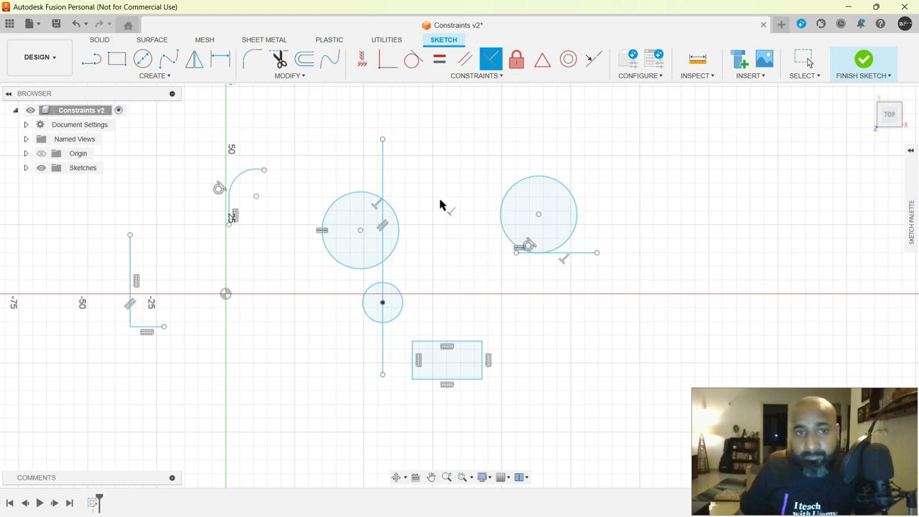
pyautogui.press('Escape')
pyautogui.click(383, 180)
pyautogui.click(578, 253)
pyautogui.click(578, 254)
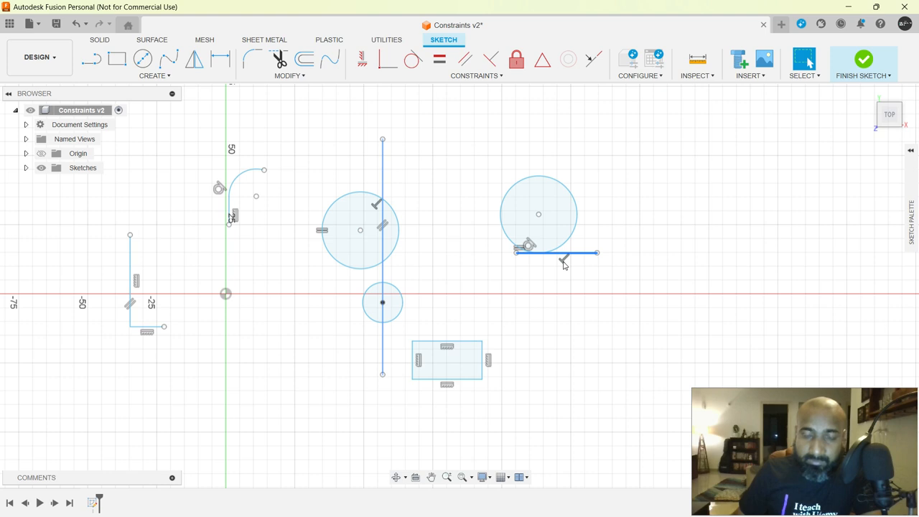
# Clear the selection and undo the Perpendicular constraint between the long vertical line and the tangent line
pyautogui.click(466, 79)
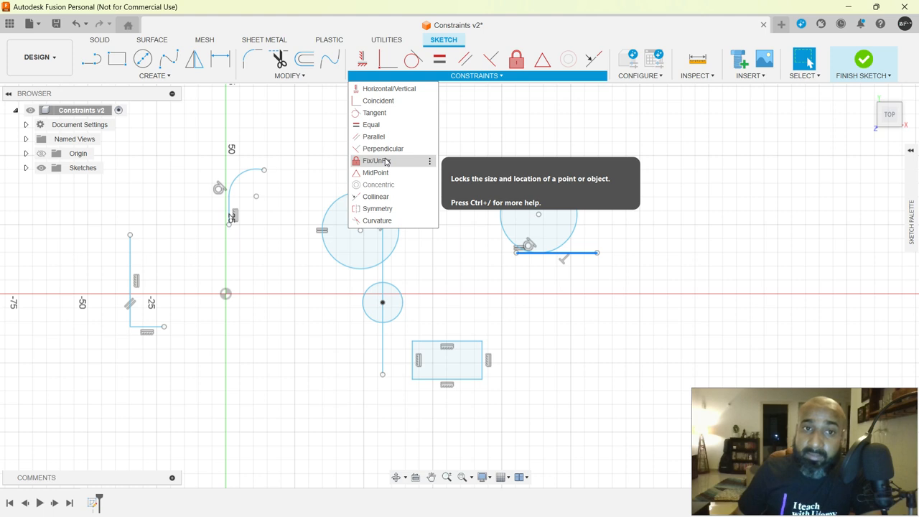
pyautogui.click(385, 162)
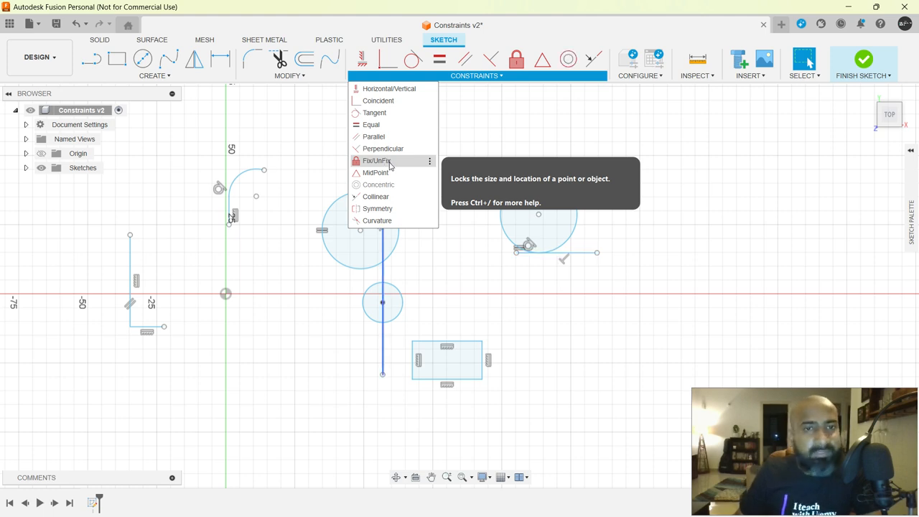
pyautogui.click(475, 286)
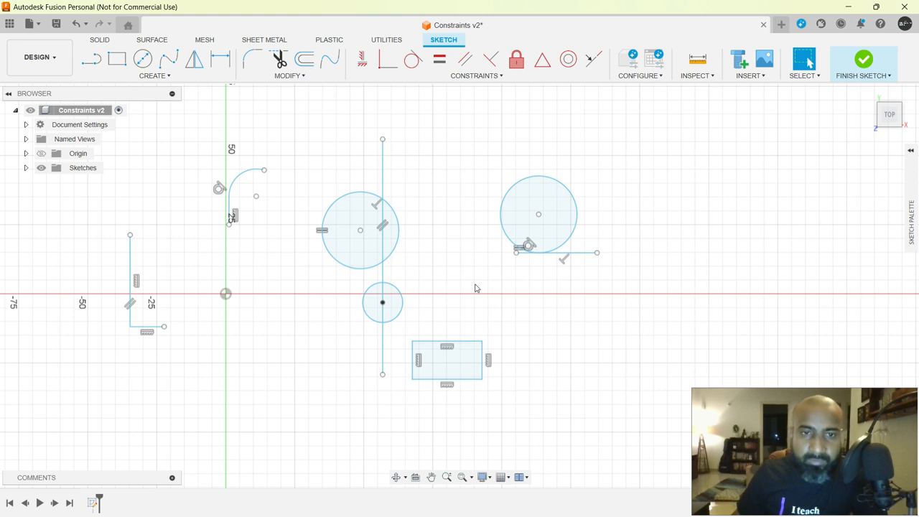
pyautogui.hotkey('ctrl', 'z')
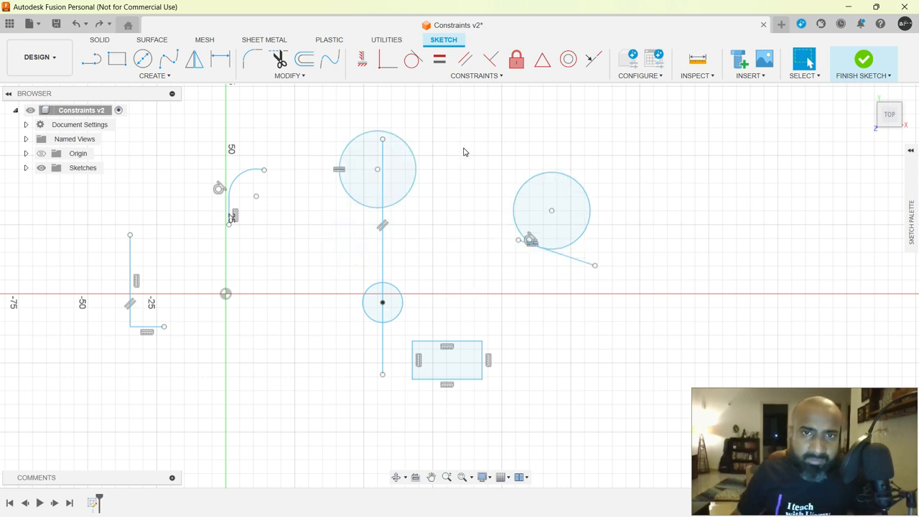
# Lengthen the slanted tangent line by pulling its lower endpoint away from the circle, and select the other equal circle
pyautogui.scroll(2, 580, 226)
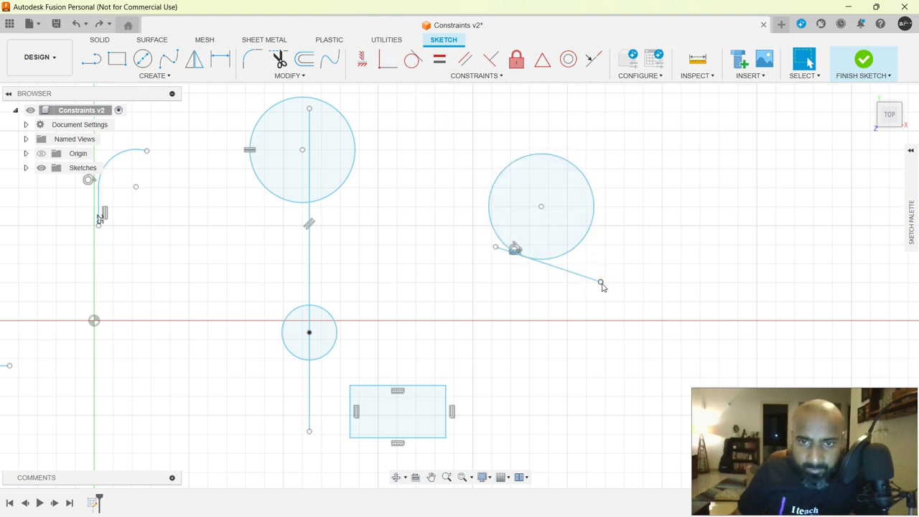
pyautogui.click(542, 265)
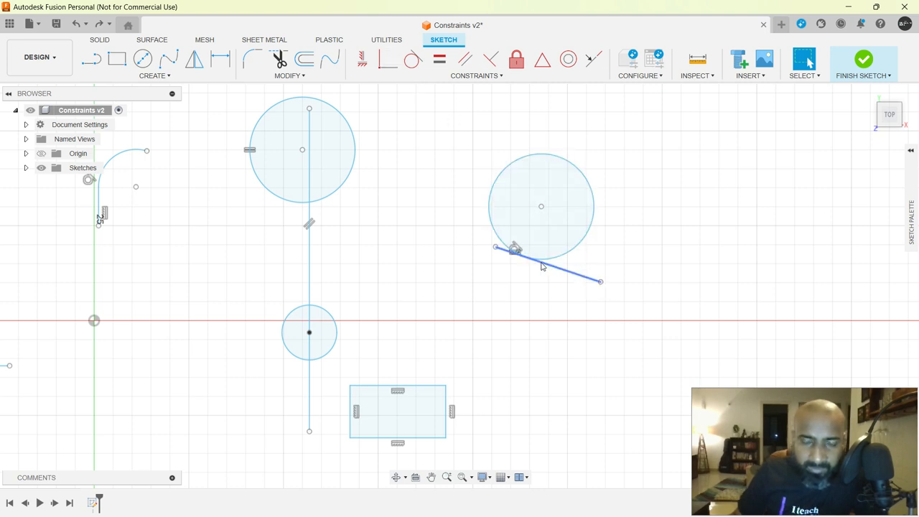
pyautogui.click(583, 240)
pyautogui.click(577, 280)
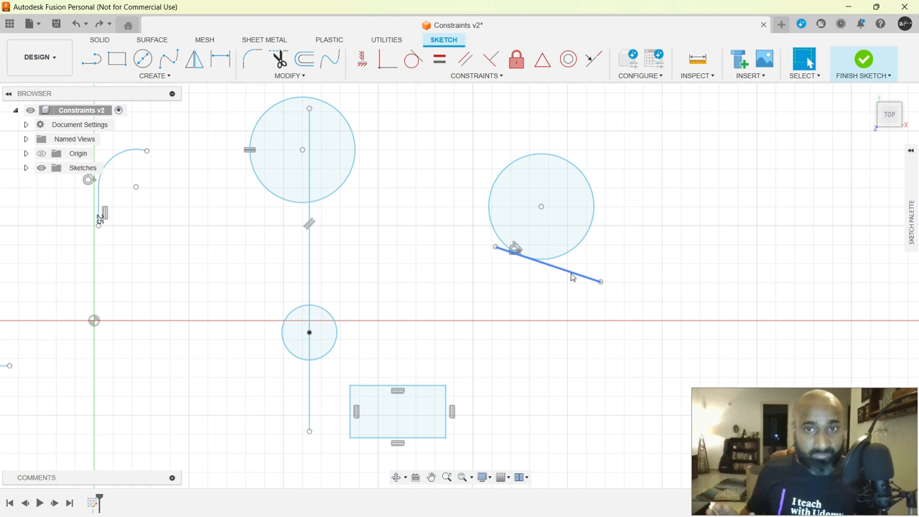
pyautogui.click(685, 149)
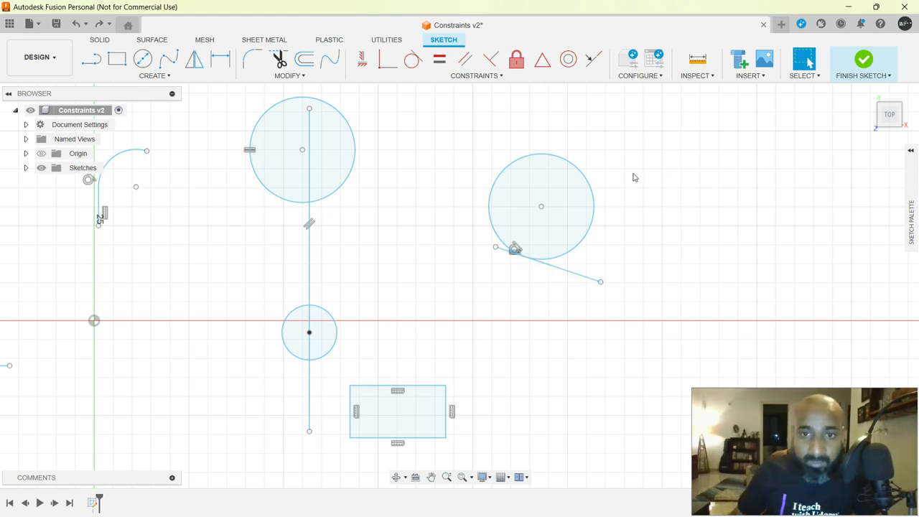
pyautogui.moveTo(600, 282); pyautogui.dragTo(643, 308)
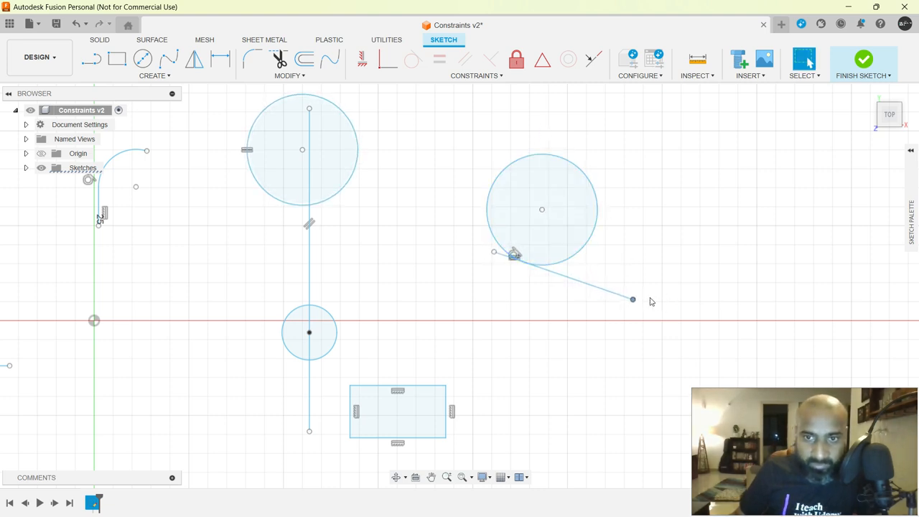
pyautogui.click(357, 156)
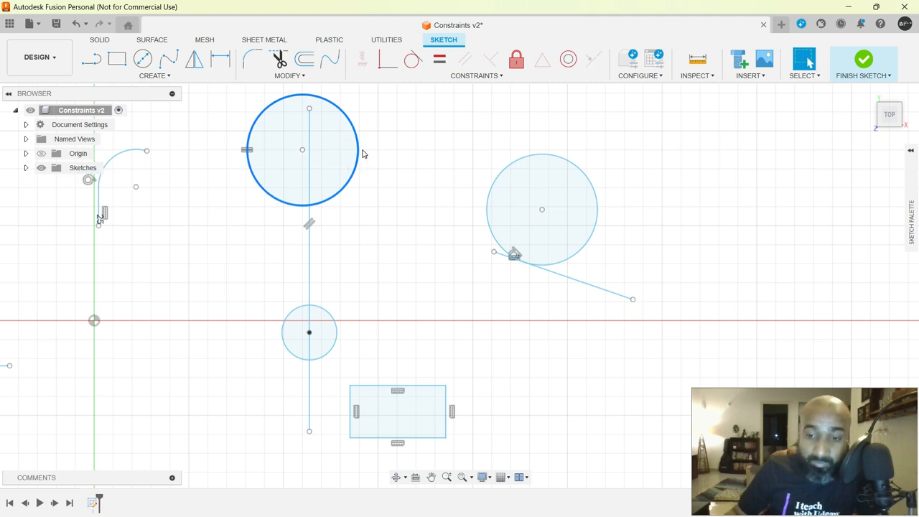
# Delete the selected circle above the small circle, and lock the other large circle in place with a Fix/UnFix constraint
pyautogui.press('Delete')
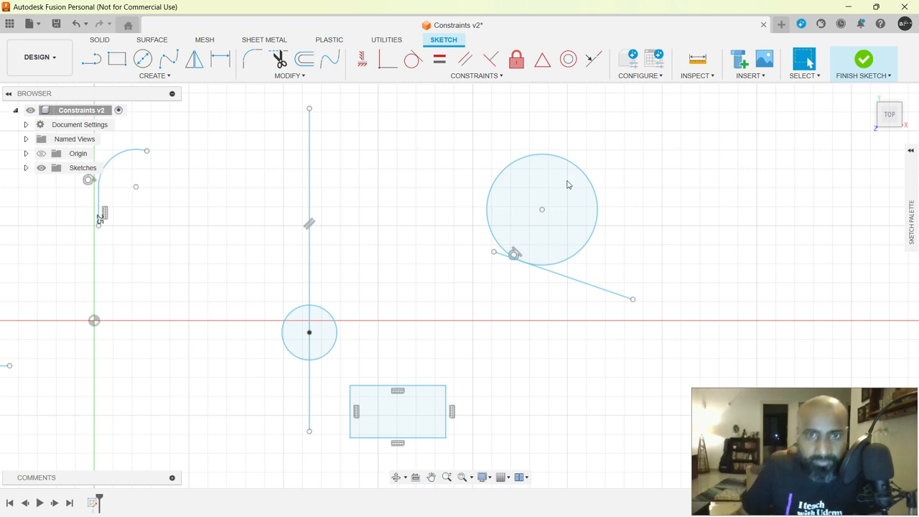
pyautogui.click(395, 77)
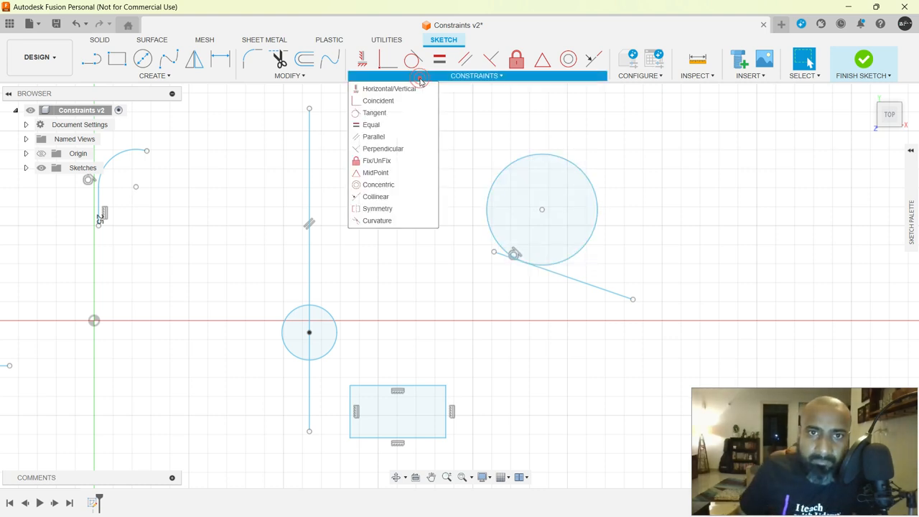
pyautogui.click(393, 164)
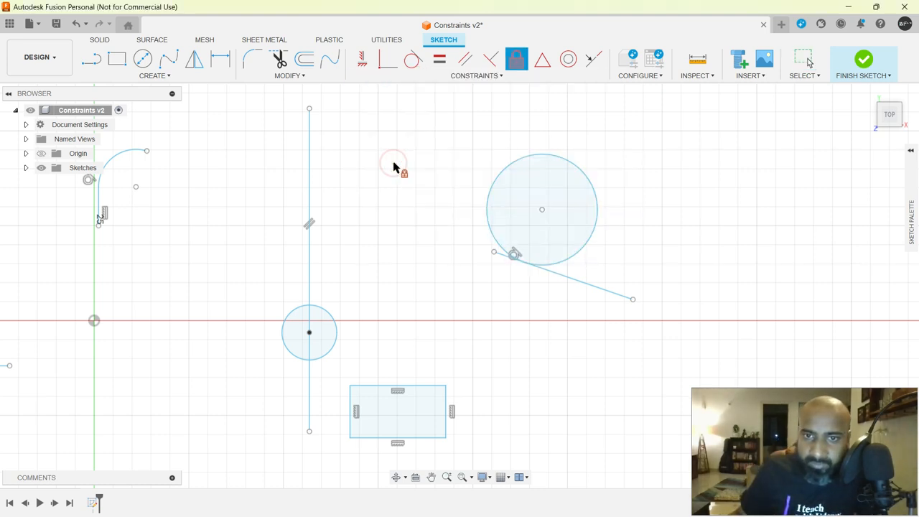
pyautogui.click(595, 192)
pyautogui.press('Escape')
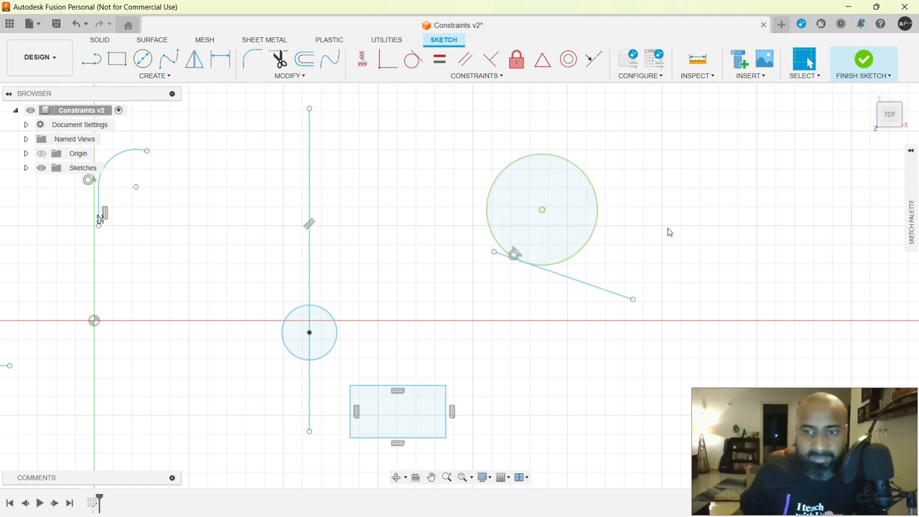
# Stretch the slanted tangent line by its lower endpoint away from the fixed circle, and undo the change
pyautogui.moveTo(639, 302); pyautogui.dragTo(759, 315)
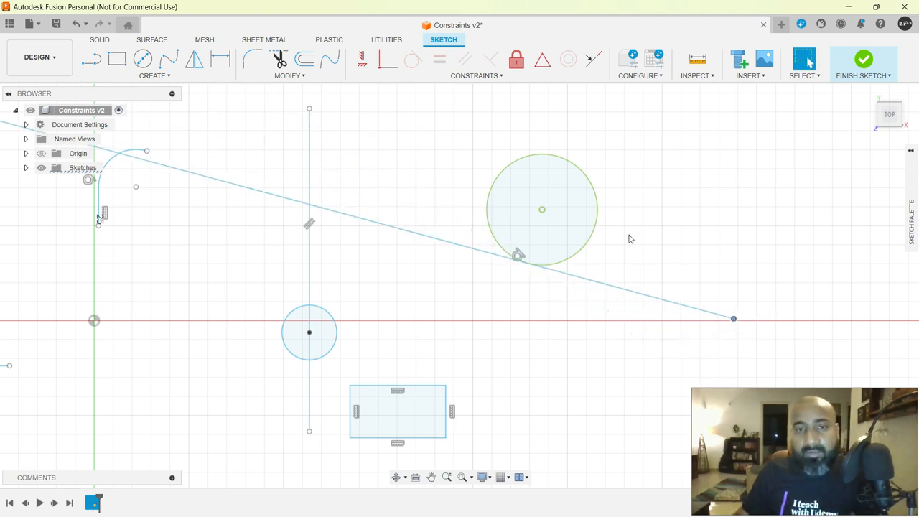
pyautogui.hotkey('ctrl', 'z')
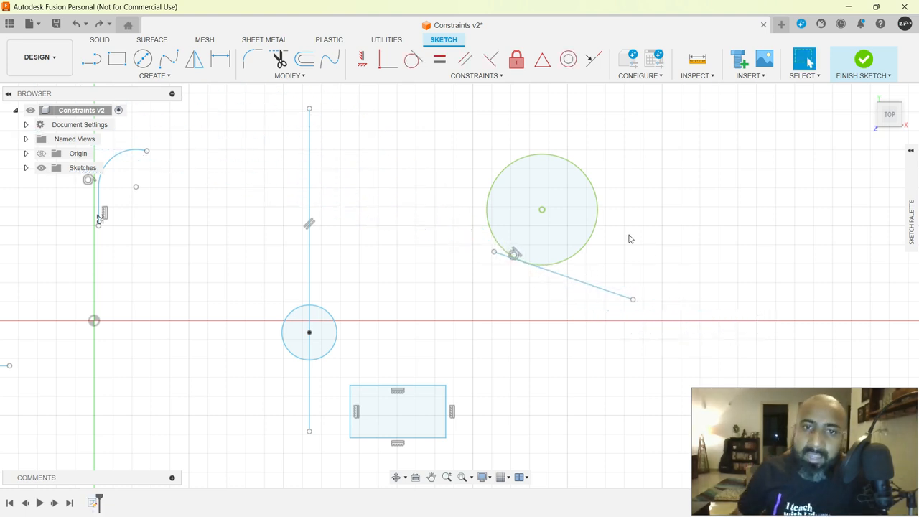
# Apply a MidPoint constraint between the rectangle's upper edge and the long vertical line through the small circle, and end the command
pyautogui.click(487, 77)
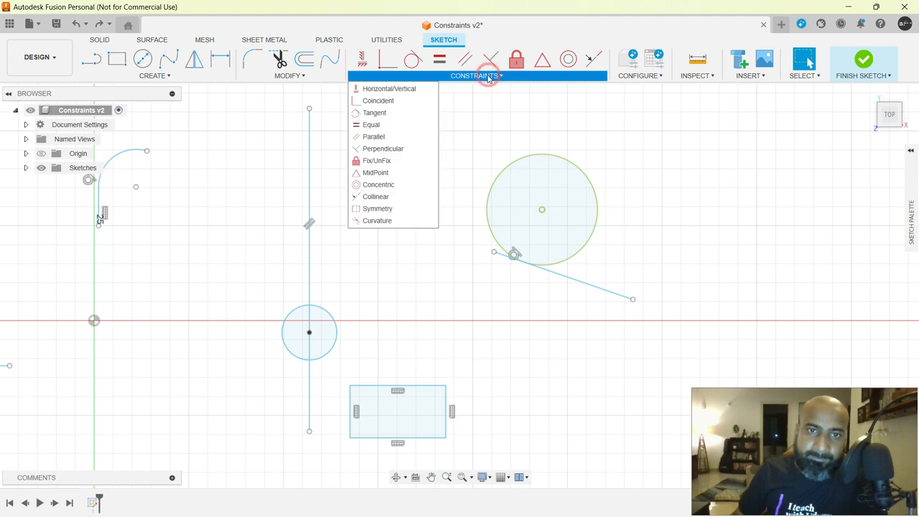
pyautogui.click(386, 177)
pyautogui.moveTo(361, 220); pyautogui.dragTo(462, 98, button='middle')
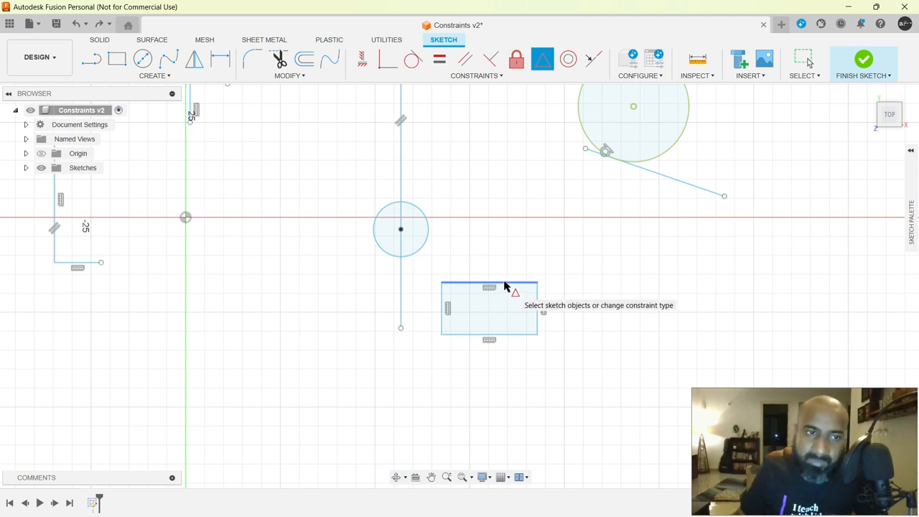
pyautogui.scroll(-3, 505, 287)
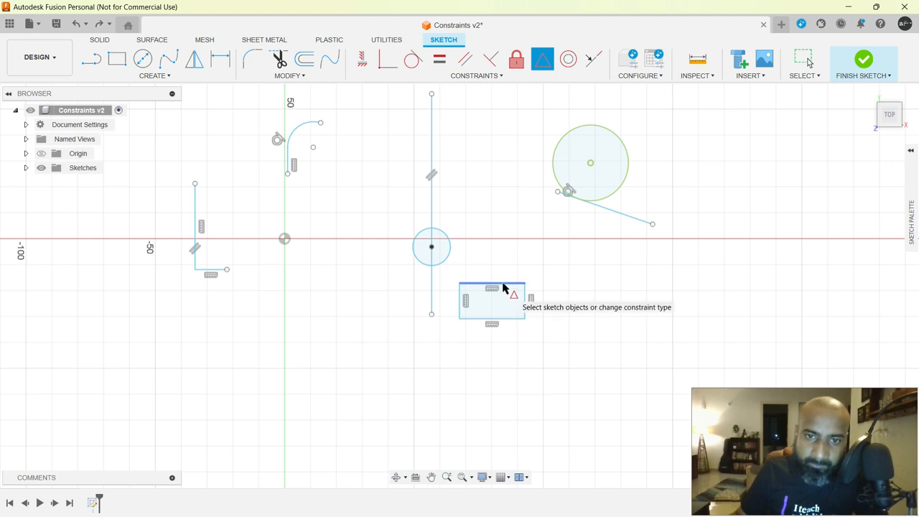
pyautogui.click(503, 287)
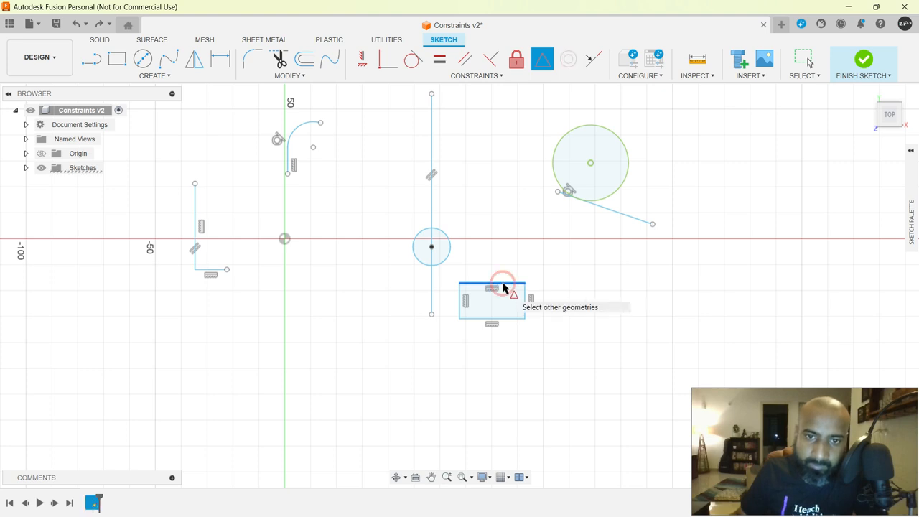
pyautogui.click(430, 224)
pyautogui.scroll(2, 495, 275)
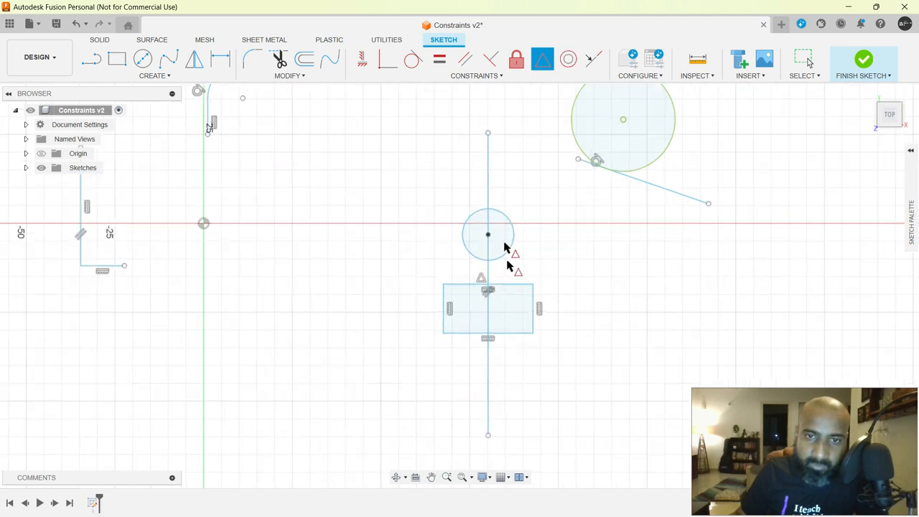
pyautogui.press('Escape')
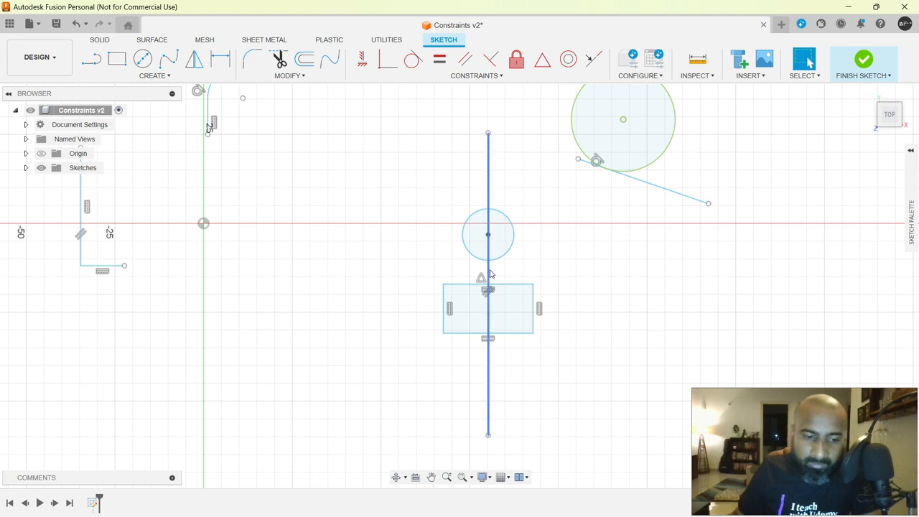
# Undo and redo the MidPoint constraint between the rectangle's upper edge and the long vertical line
pyautogui.hotkey('ctrl', 'z')
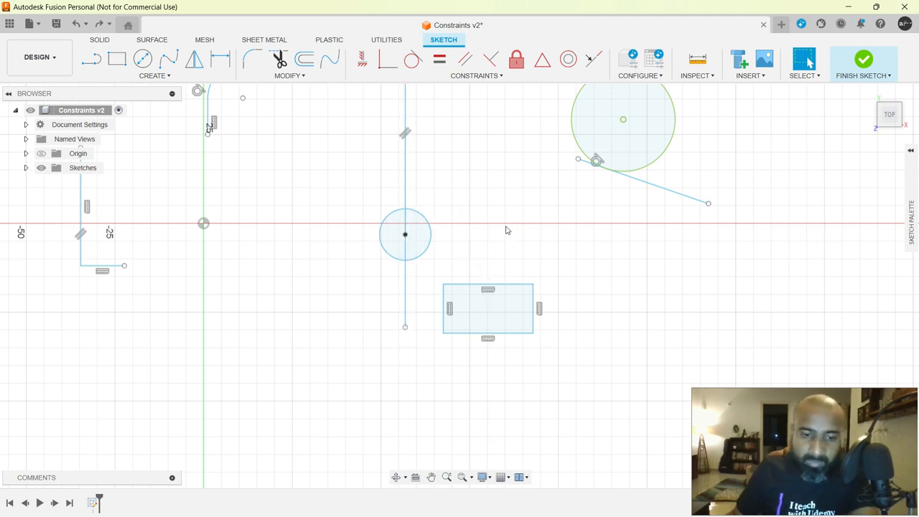
pyautogui.hotkey('ctrl', 'y')
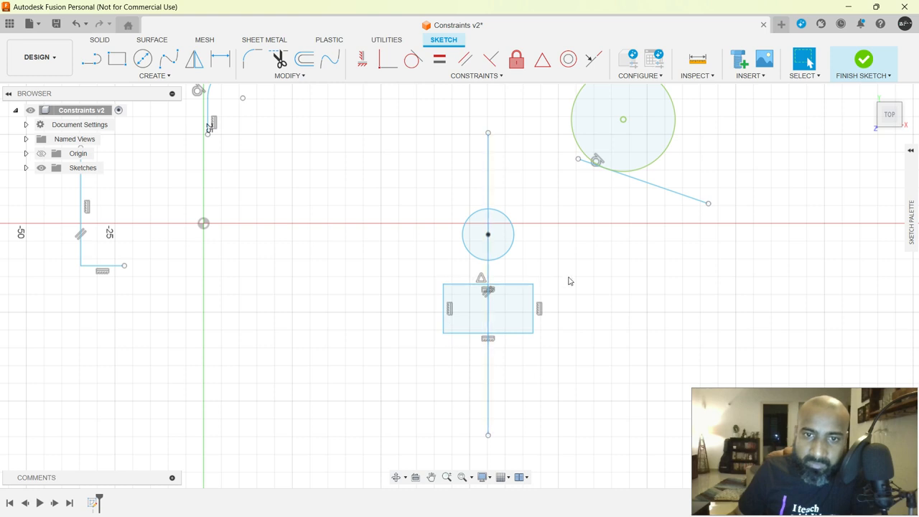
pyautogui.scroll(-3, 478, 305)
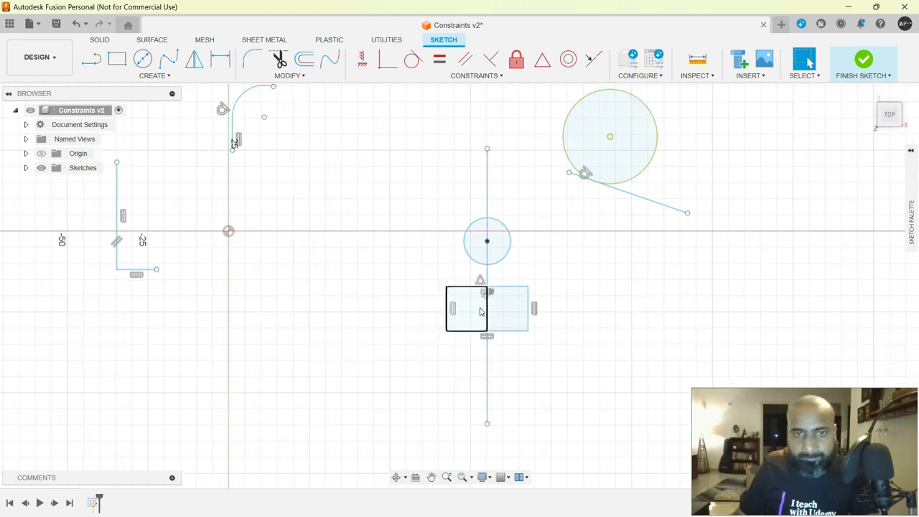
# Draw a center-diameter circle about 14.8 mm across in the empty area beside the open arc
pyautogui.click(460, 76)
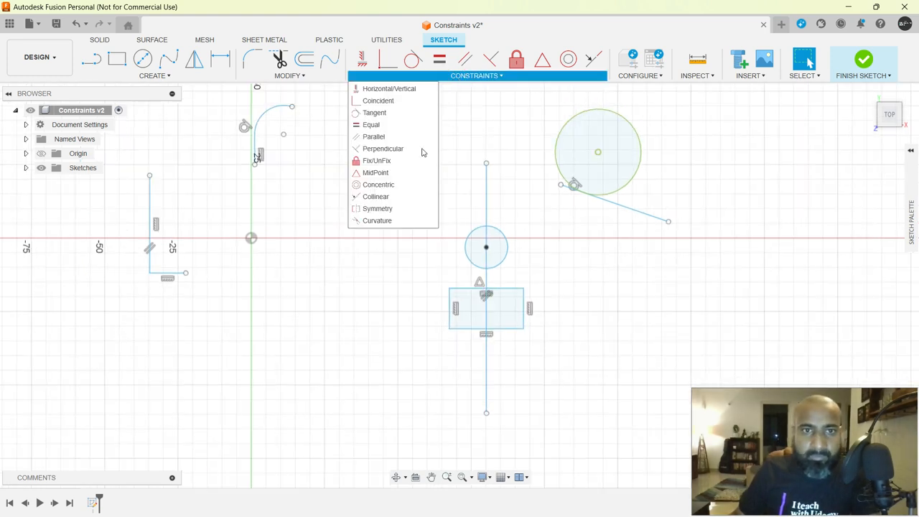
pyautogui.click(322, 209)
pyautogui.press('c')
pyautogui.click(325, 155)
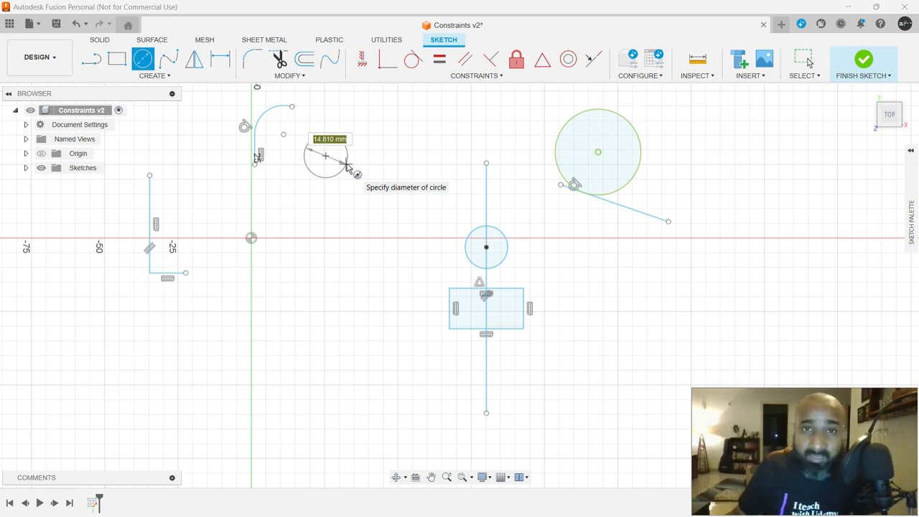
pyautogui.click(346, 166)
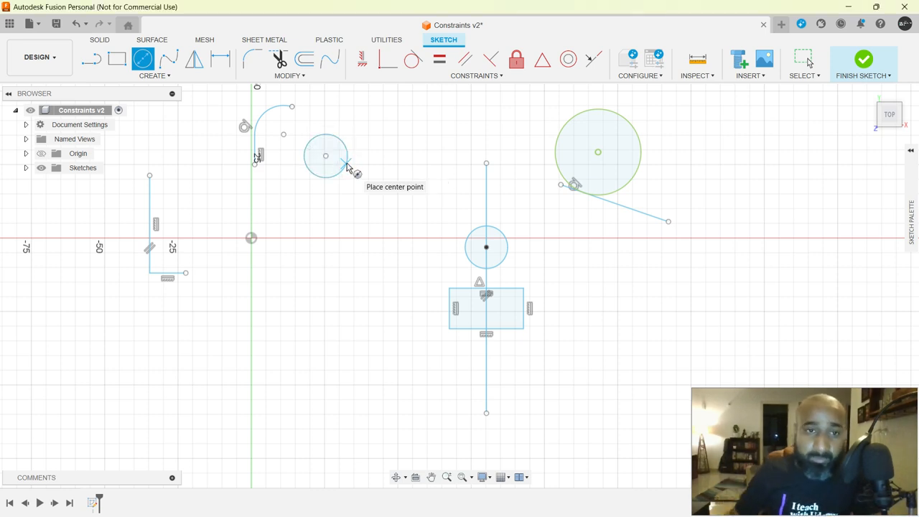
pyautogui.press('Escape')
# Apply Concentric constraints between the new circle and the open arc, and between the new circle and the small circle on the vertical line
pyautogui.moveTo(263, 164); pyautogui.dragTo(308, 228, button='middle')
pyautogui.scroll(-1, 327, 206)
pyautogui.scroll(2, 329, 208)
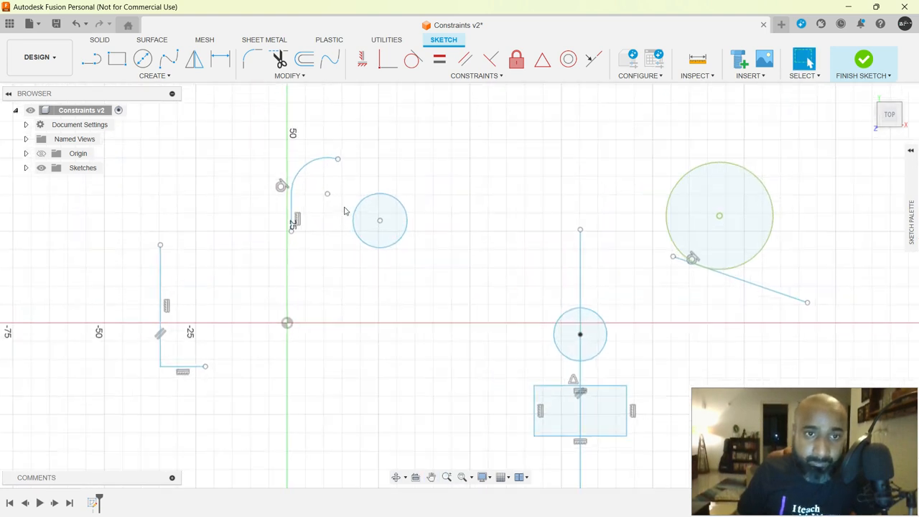
pyautogui.click(437, 75)
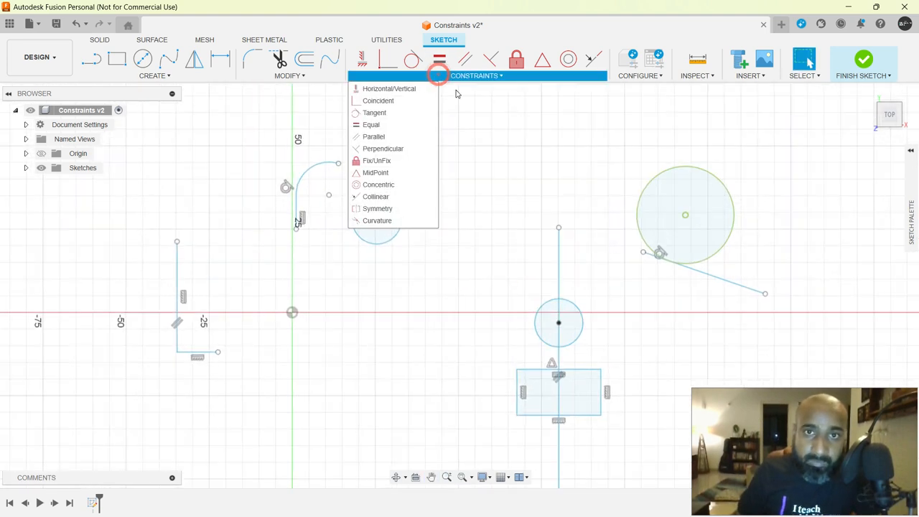
pyautogui.click(380, 184)
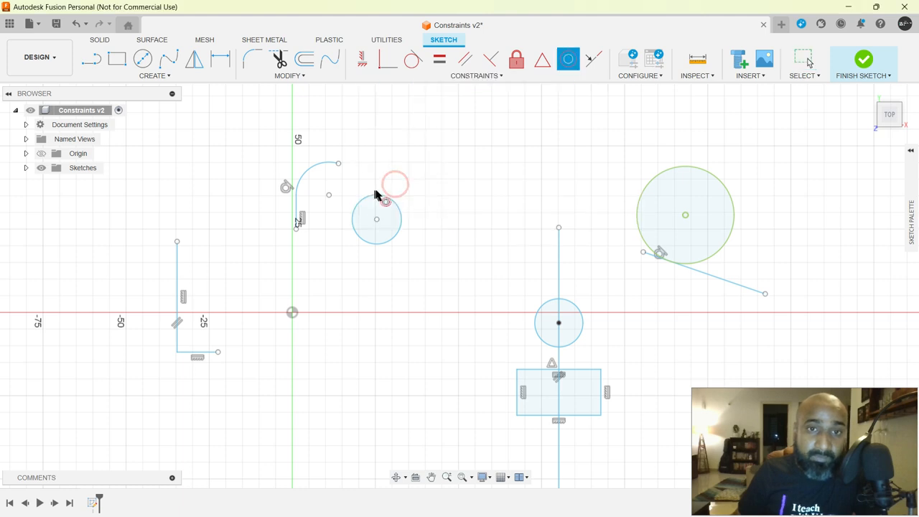
pyautogui.click(397, 207)
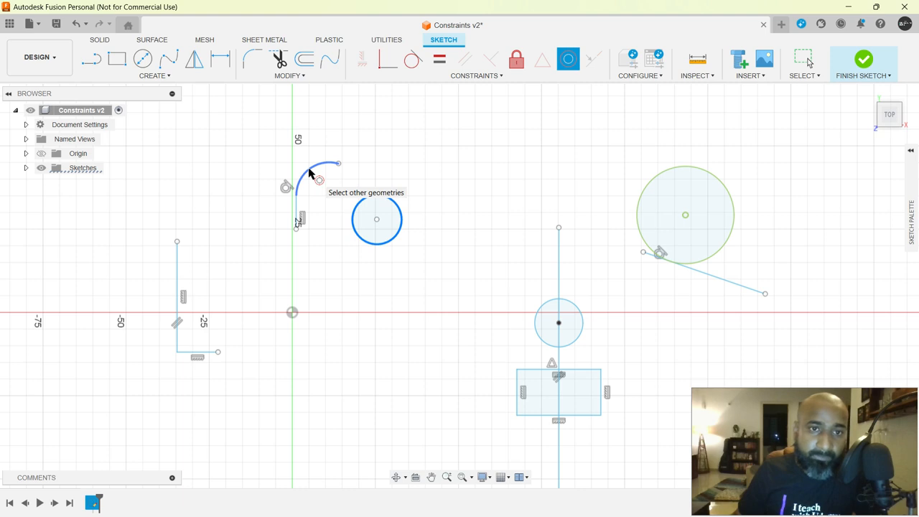
pyautogui.click(308, 172)
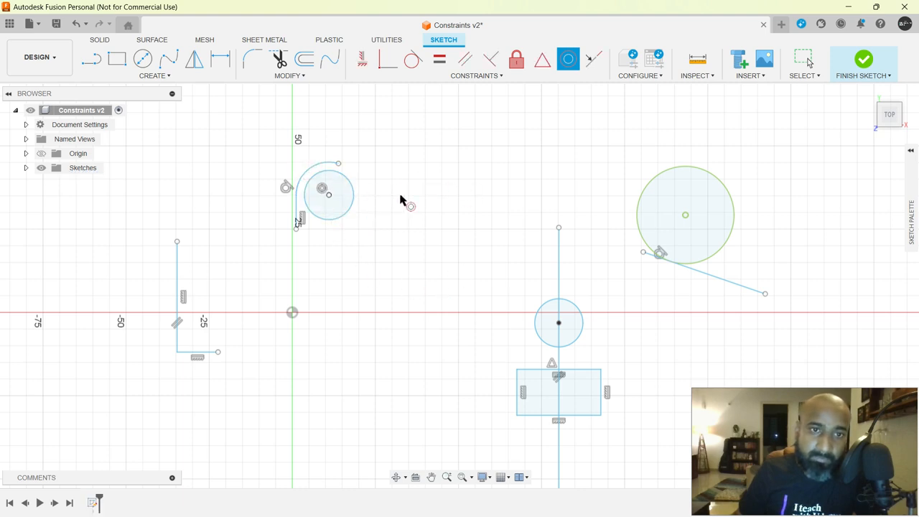
pyautogui.click(352, 192)
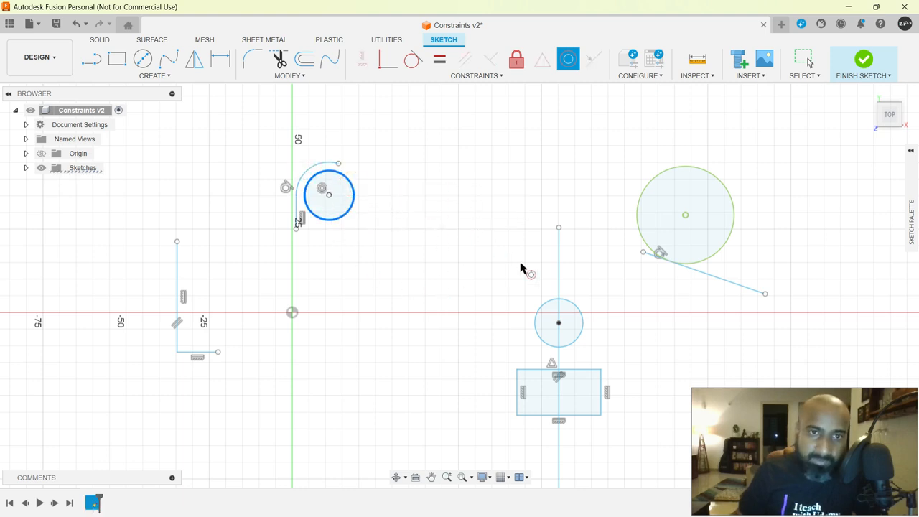
pyautogui.click(570, 303)
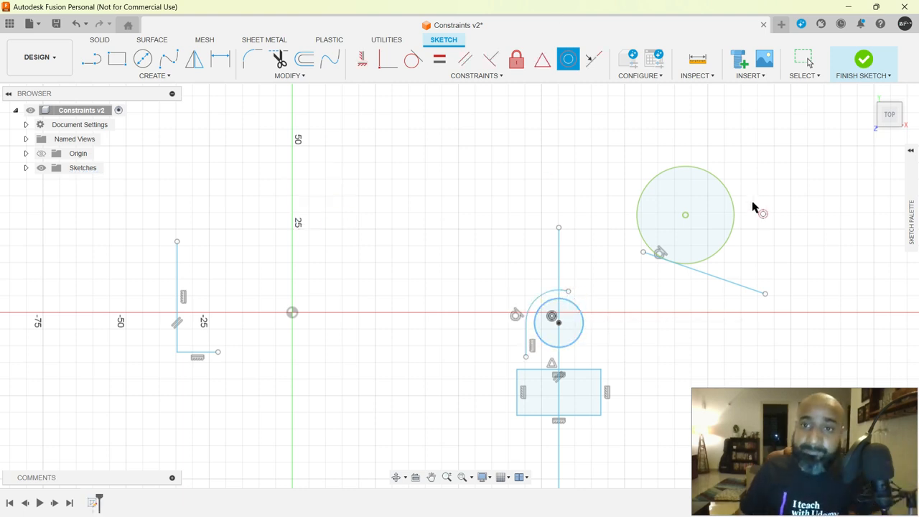
# Apply a Concentric constraint between the fixed large circle and the small circle on the vertical line, and undo it
pyautogui.click(721, 209)
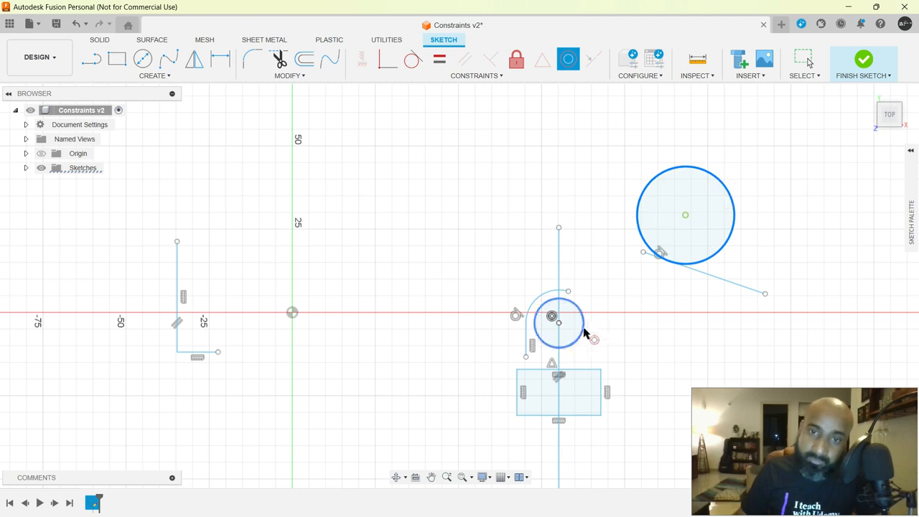
pyautogui.click(584, 328)
pyautogui.scroll(-4, 648, 281)
pyautogui.moveTo(591, 246); pyautogui.dragTo(422, 264, button='middle')
pyautogui.scroll(-1, 422, 264)
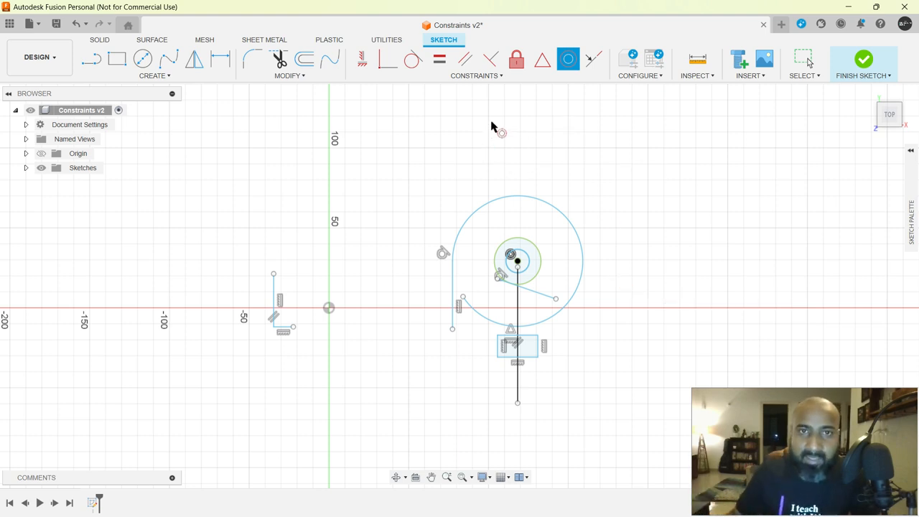
pyautogui.press('Escape')
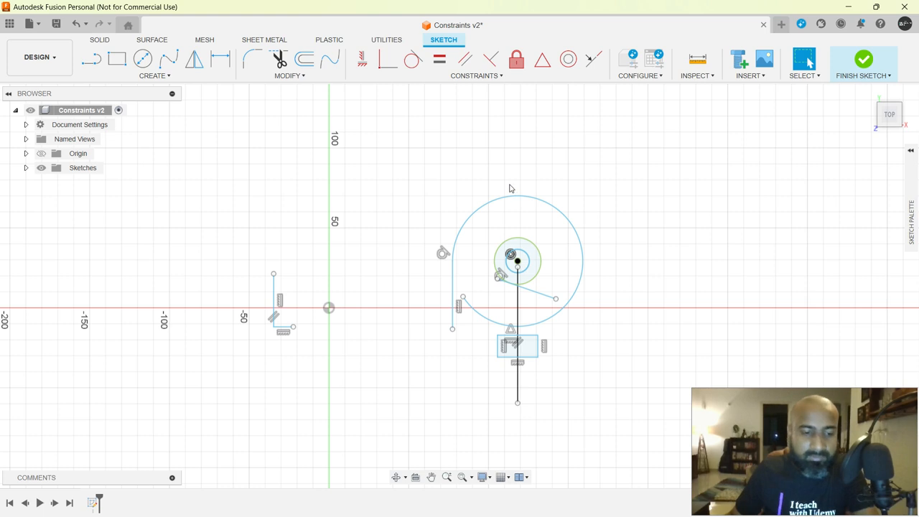
pyautogui.hotkey('ctrl', 'z')
# Apply a Collinear constraint between the vertical line of the two-line chain and the rectangle's nearest vertical edge, and end the command
pyautogui.click(464, 75)
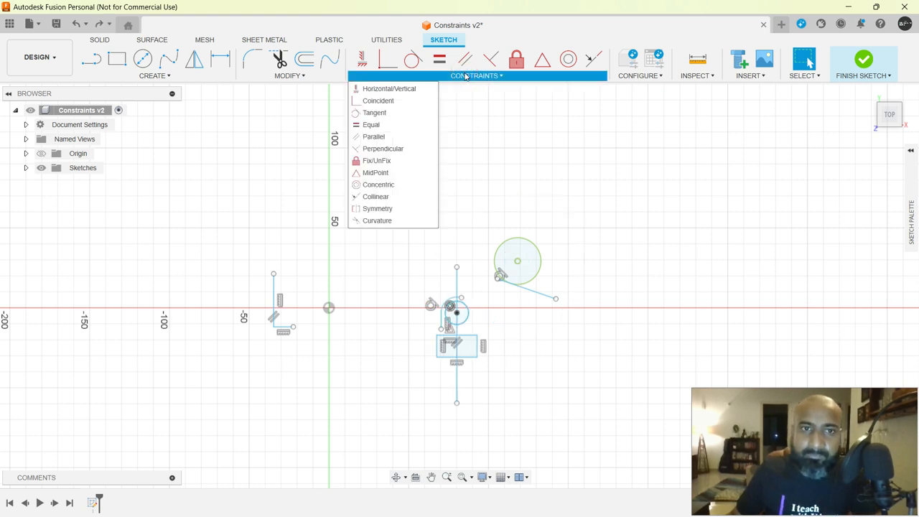
pyautogui.click(380, 197)
pyautogui.scroll(4, 434, 346)
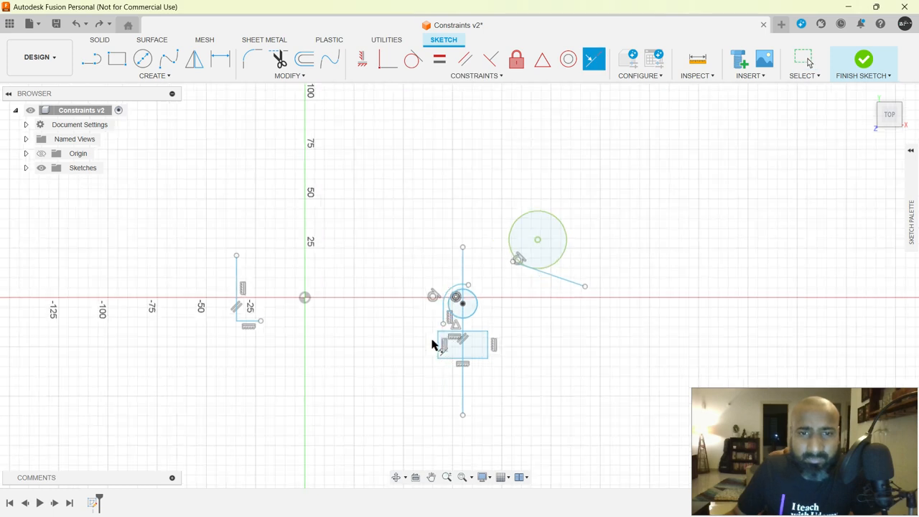
pyautogui.click(436, 347)
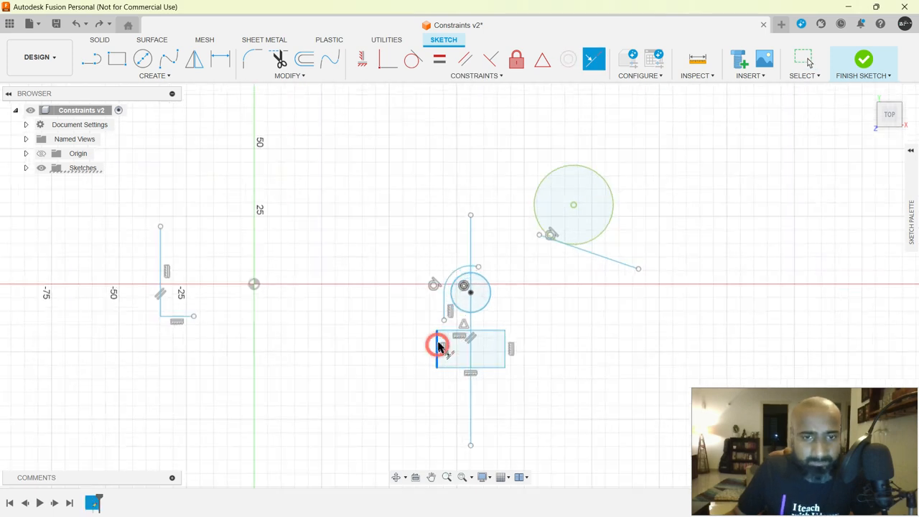
pyautogui.click(185, 319)
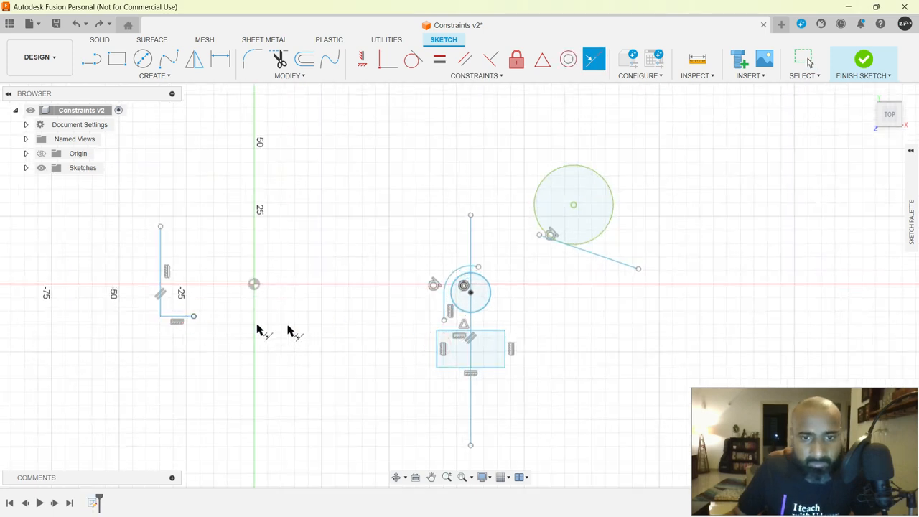
pyautogui.click(160, 263)
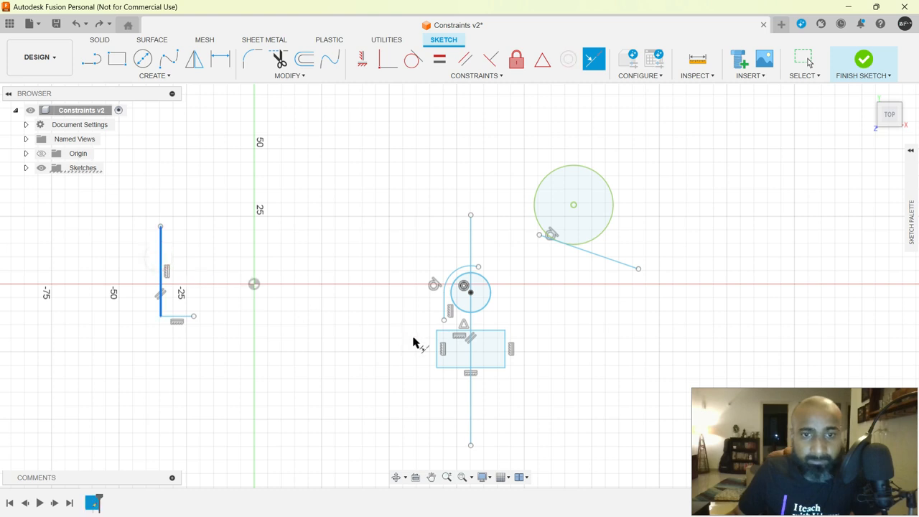
pyautogui.click(437, 350)
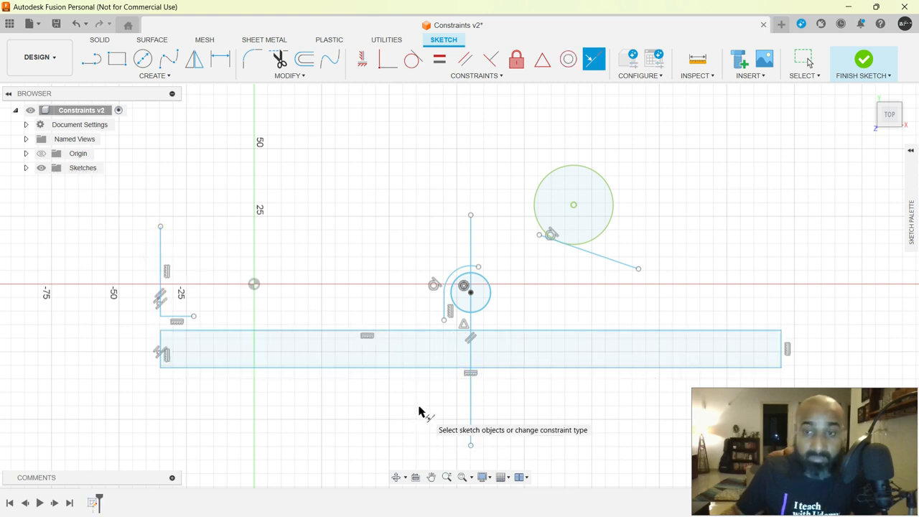
pyautogui.press('Escape')
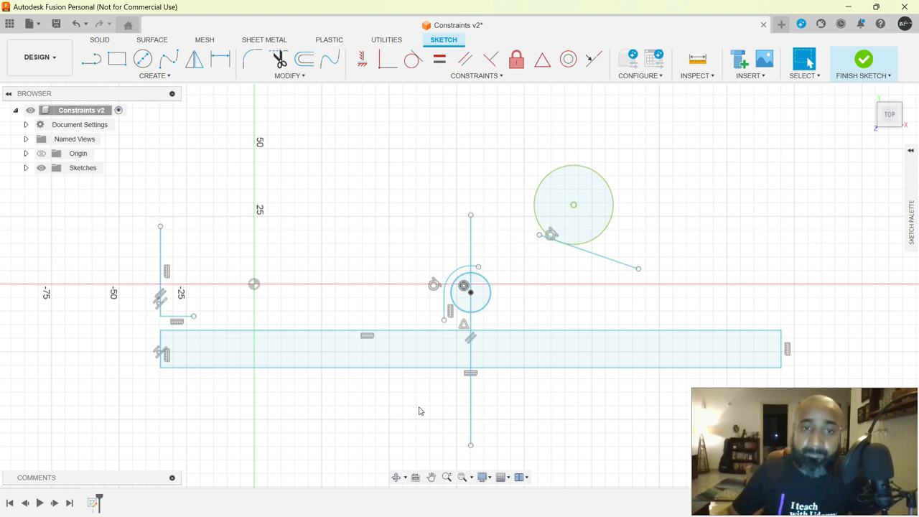
# Undo the last Collinear constraint and draw a separate horizontal line above the two-line chain, crossing the vertical axis
pyautogui.hotkey('ctrl', 'z')
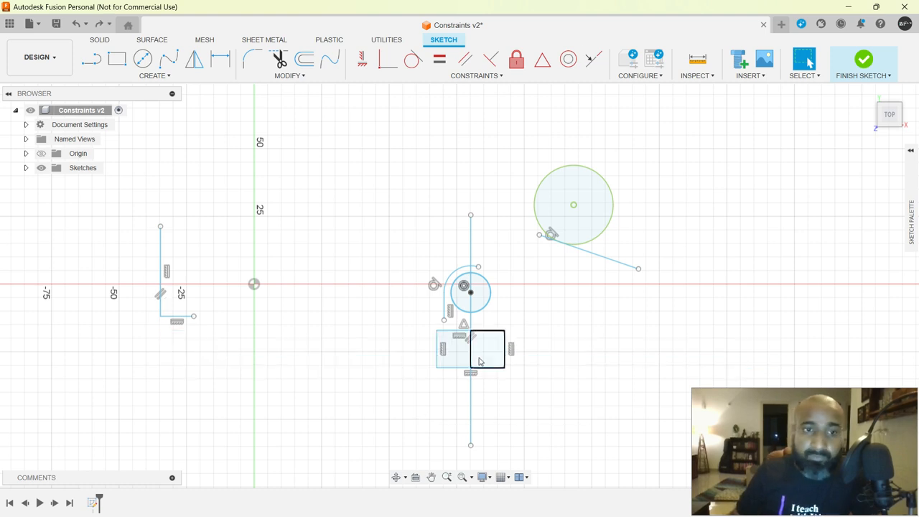
pyautogui.moveTo(295, 212); pyautogui.dragTo(414, 229, button='middle')
pyautogui.scroll(1, 414, 229)
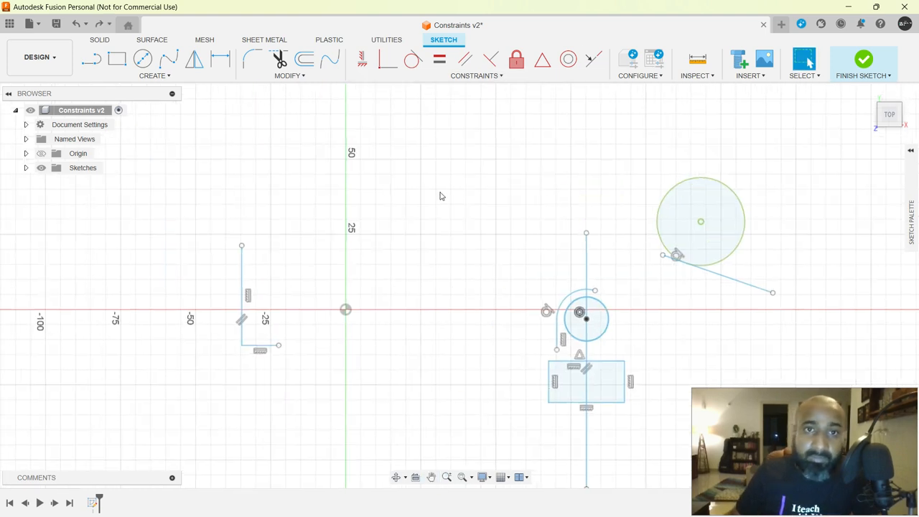
pyautogui.press('l')
pyautogui.click(286, 189)
pyautogui.click(375, 189)
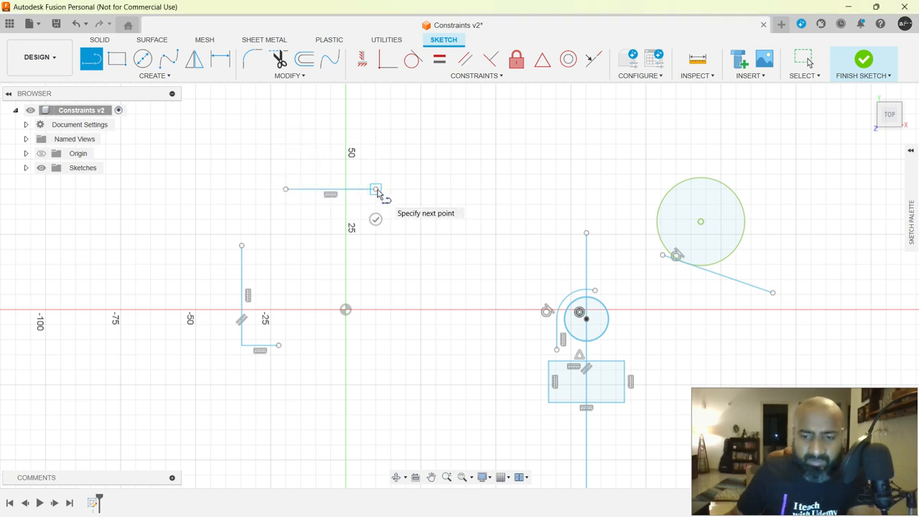
pyautogui.press('Escape')
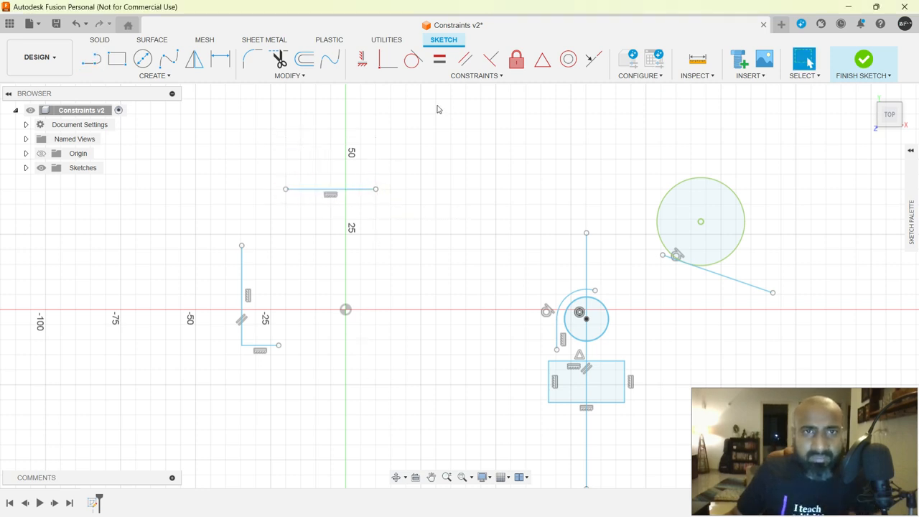
# Apply a Collinear constraint between the new horizontal line and the short horizontal line of the two-line chain, and end the command
pyautogui.click(481, 75)
pyautogui.click(375, 197)
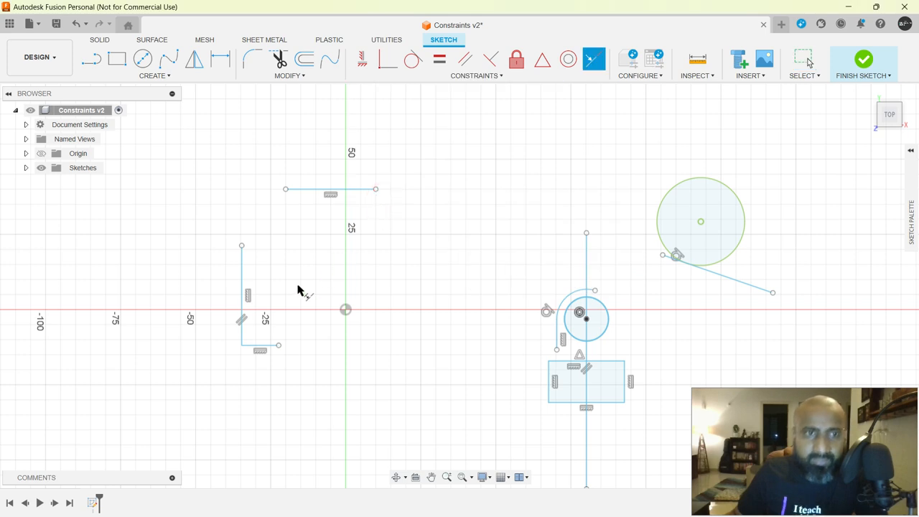
pyautogui.click(310, 191)
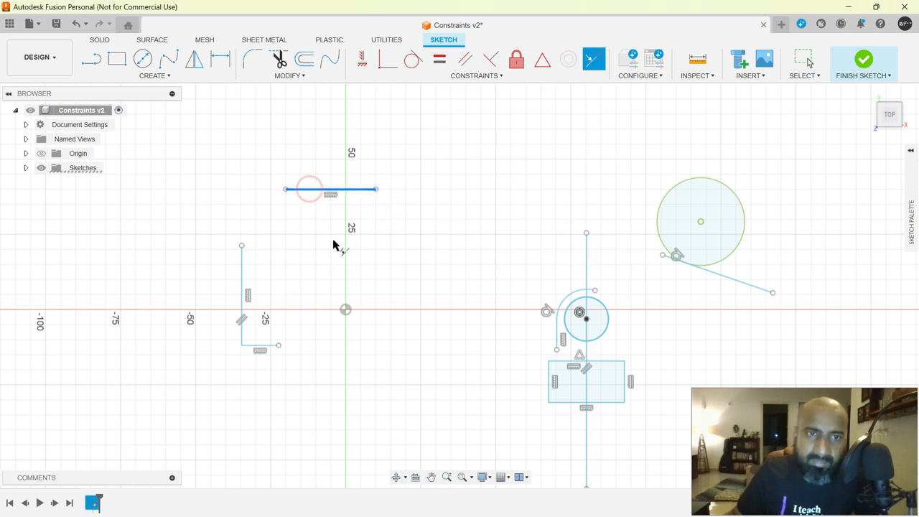
pyautogui.click(266, 348)
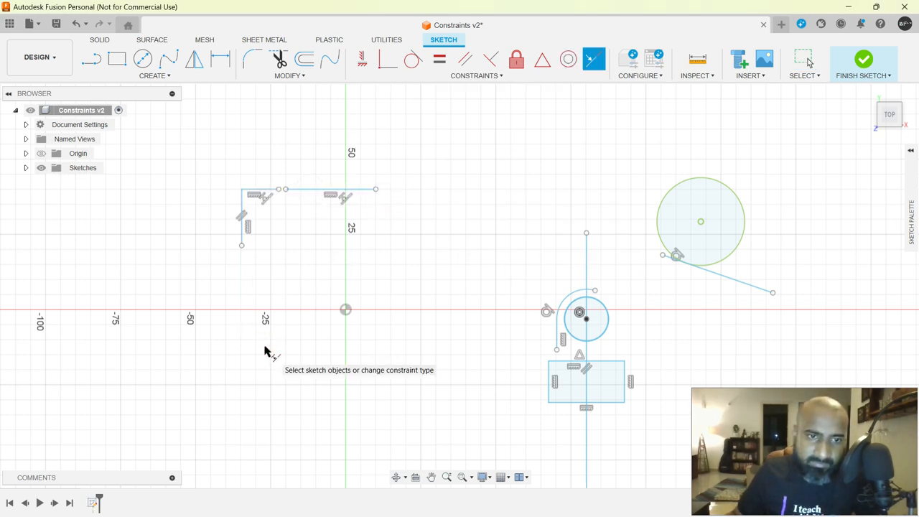
pyautogui.scroll(6, 272, 190)
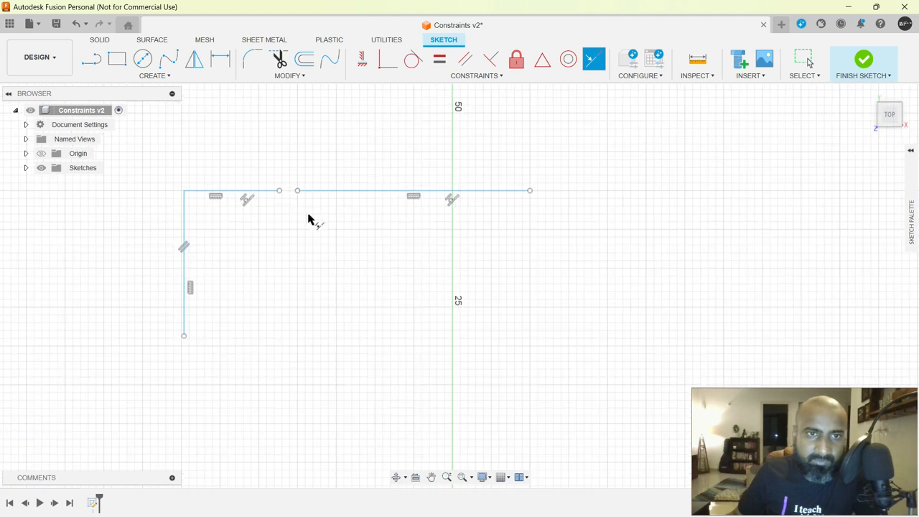
pyautogui.scroll(-4, 287, 223)
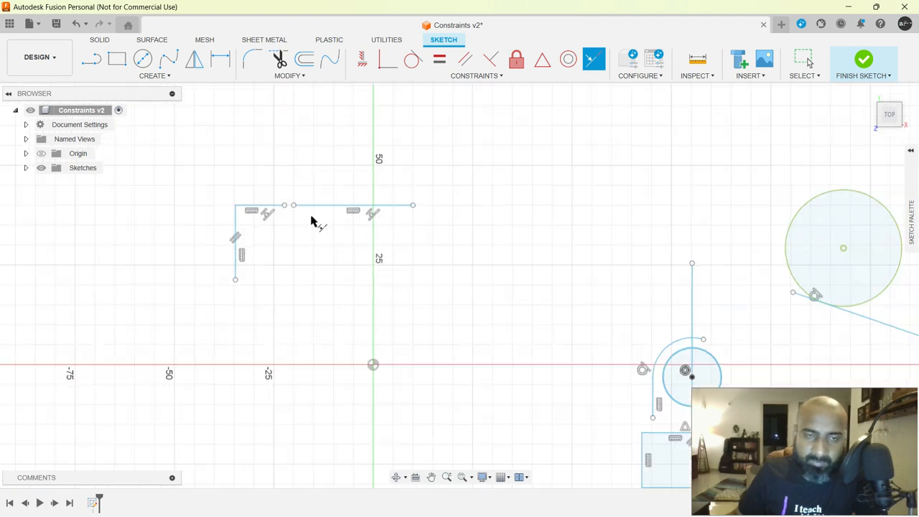
pyautogui.scroll(-2, 313, 221)
pyautogui.scroll(-1, 313, 221)
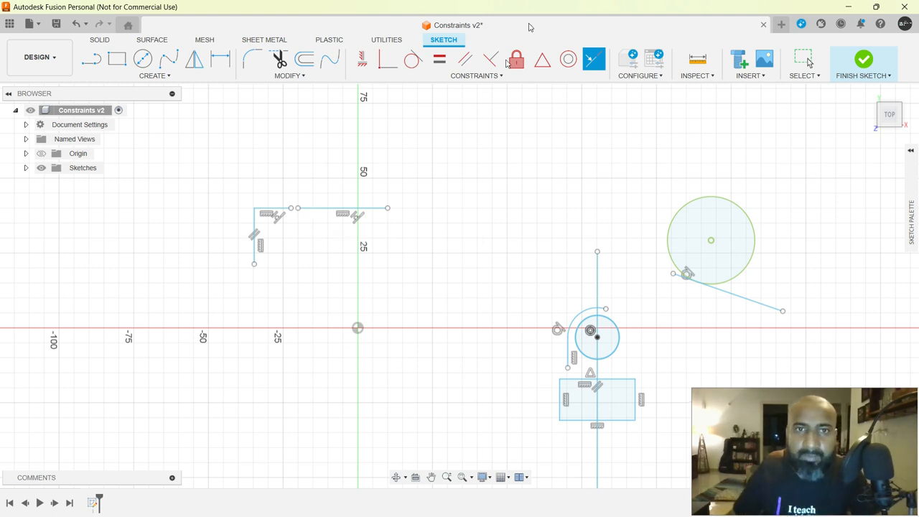
pyautogui.click(479, 76)
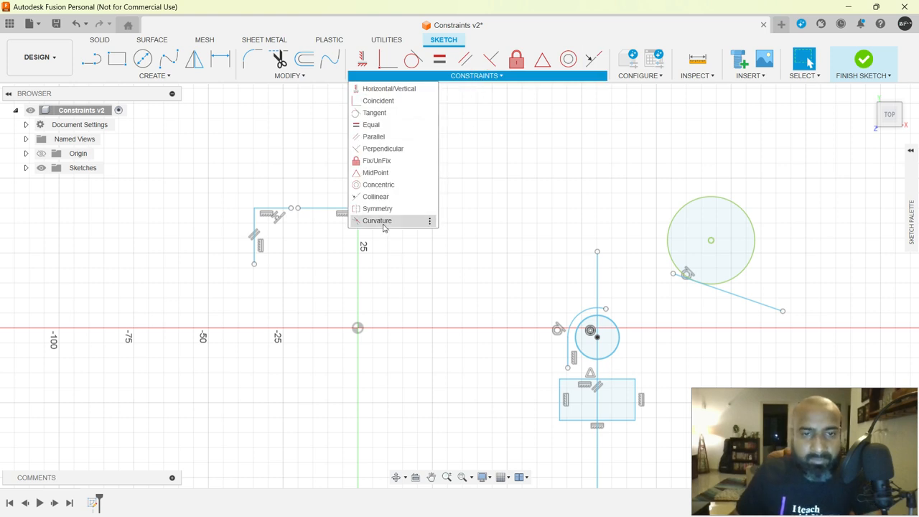
pyautogui.click(508, 191)
# Draw a two-point rectangle in the empty area below the horizontal axis, on the negative X side of the origin
pyautogui.moveTo(508, 190)
pyautogui.mouseDown(button='middle')
pyautogui.moveTo(406, 163)
pyautogui.moveTo(420, 147)
pyautogui.mouseUp(button='middle')
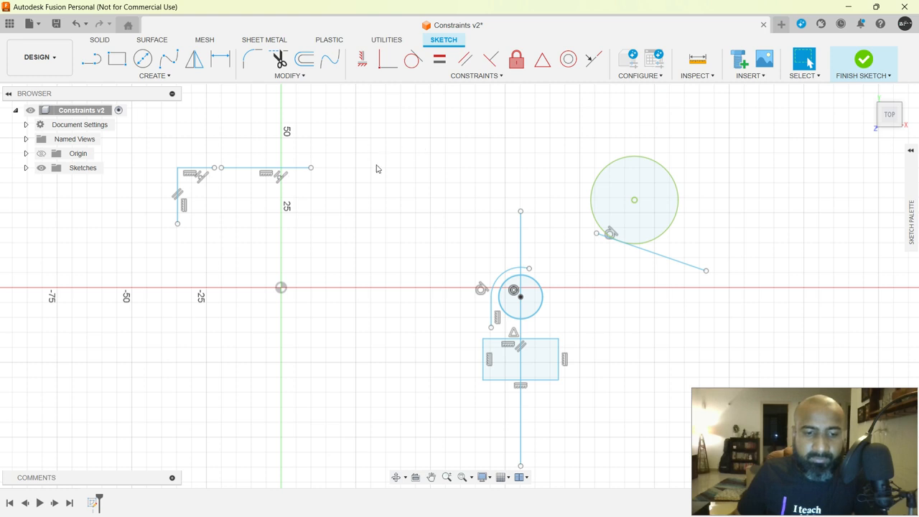
pyautogui.press('r')
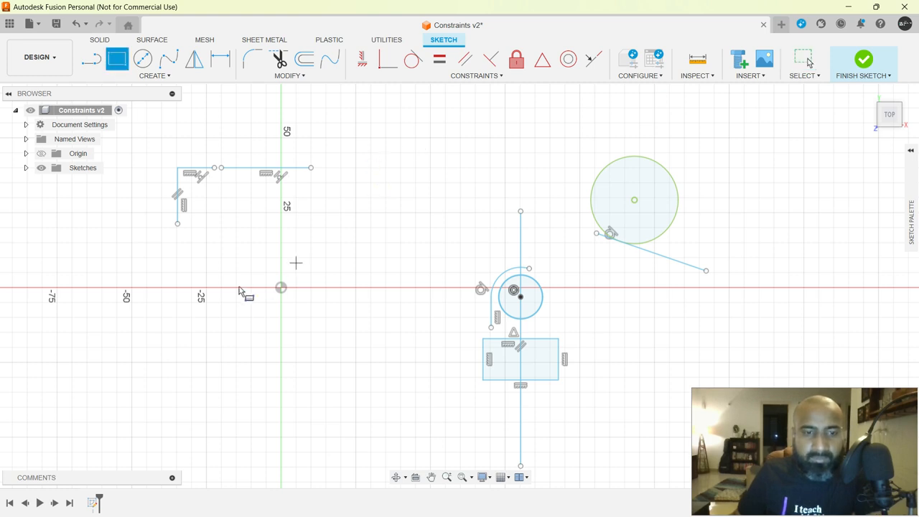
pyautogui.click(187, 323)
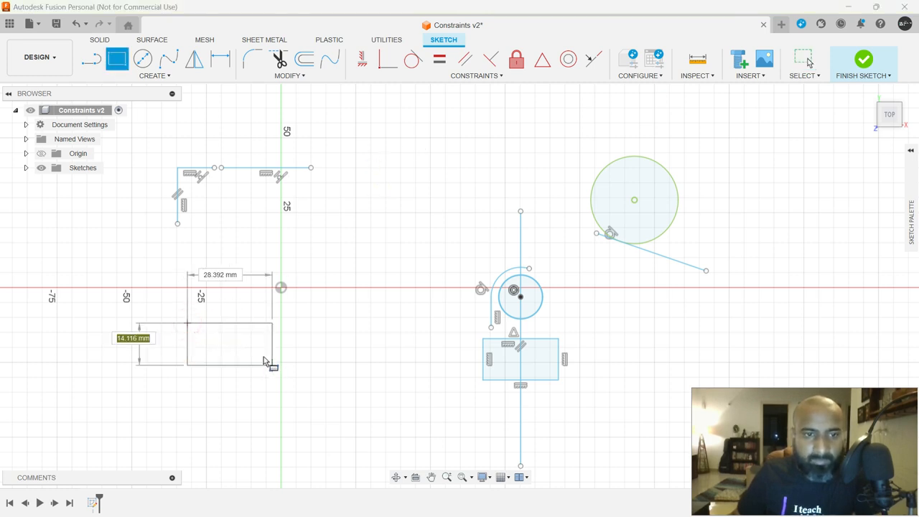
pyautogui.click(257, 357)
pyautogui.press('Escape')
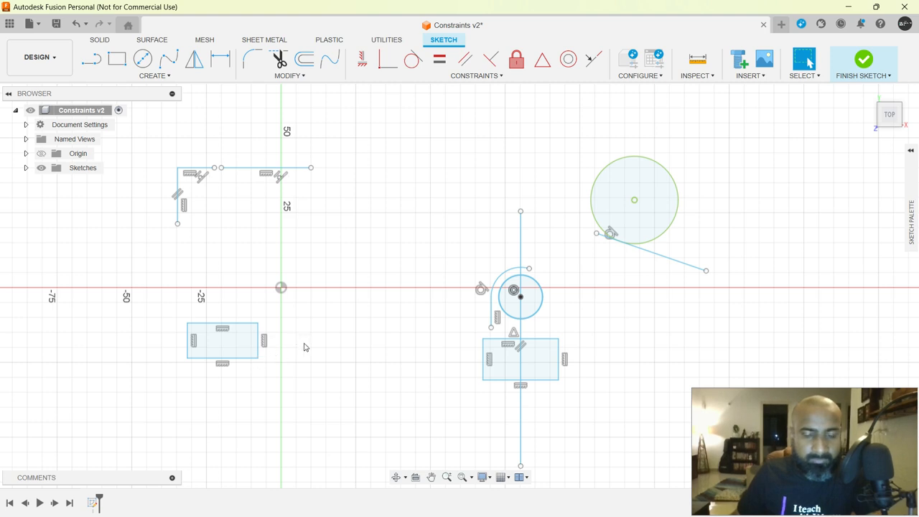
# Draw a horizontal line from the new rectangle's lower corner nearest the vertical axis, followed by a vertical line rising above the horizontal axis
pyautogui.press('l')
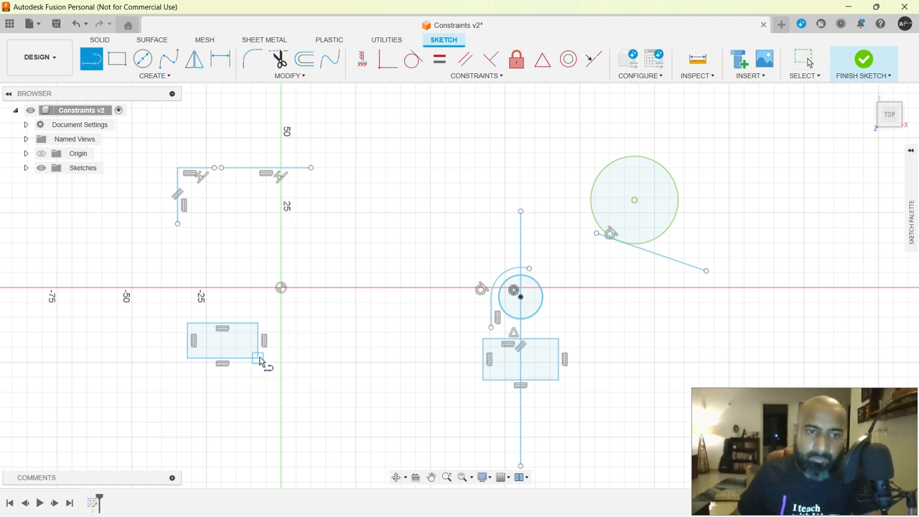
pyautogui.click(257, 358)
pyautogui.click(356, 357)
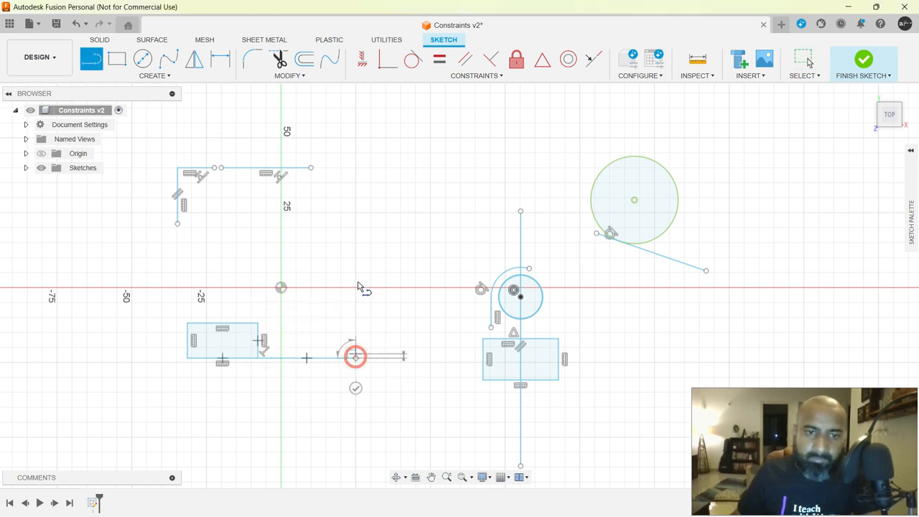
pyautogui.click(355, 213)
pyautogui.press('Escape')
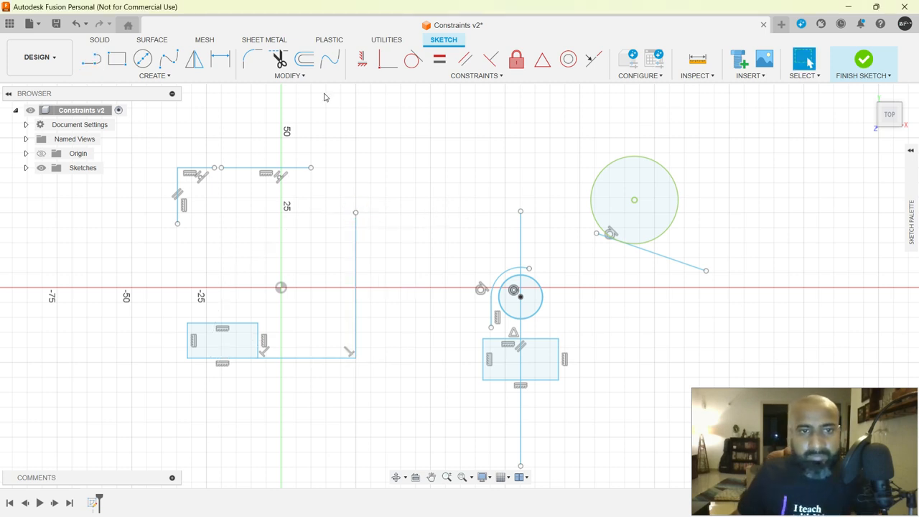
# Draw a two-point fit point spline from the new rectangle's upper corner to the free upper end of the tall vertical line
pyautogui.click(167, 63)
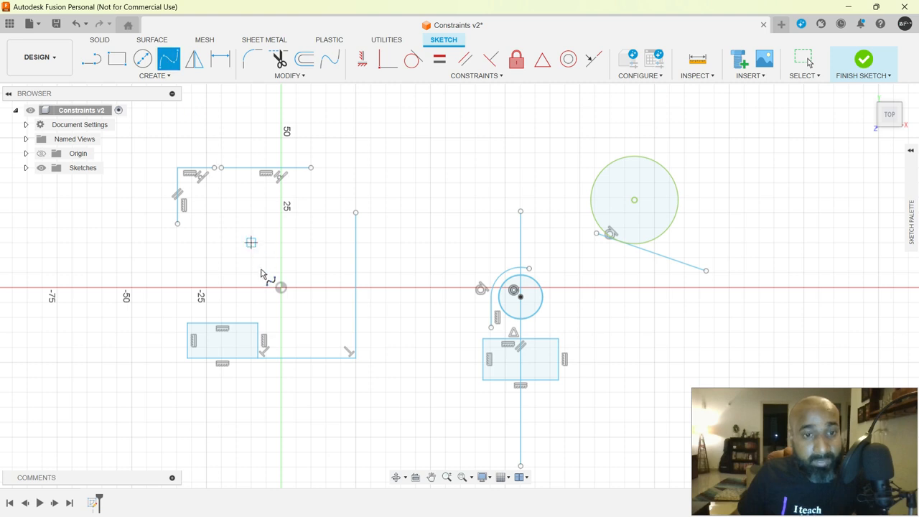
pyautogui.click(257, 323)
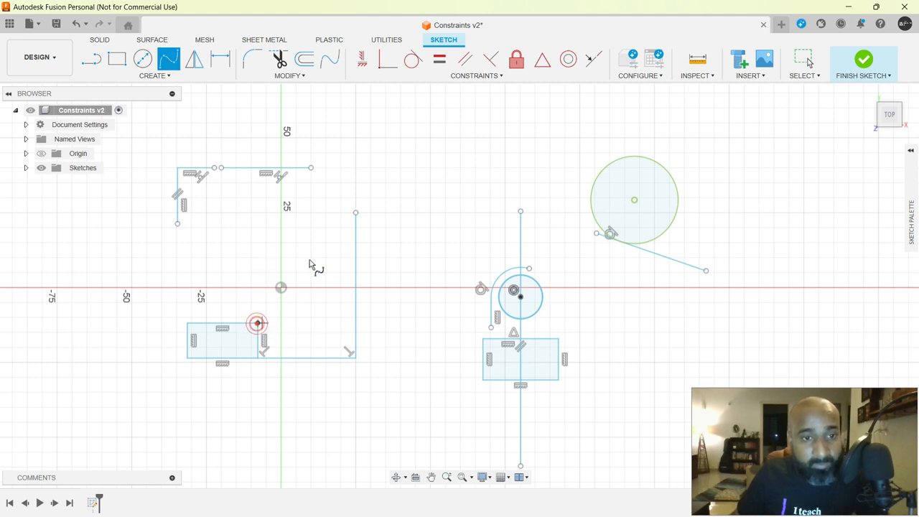
pyautogui.click(355, 212)
pyautogui.press('Escape')
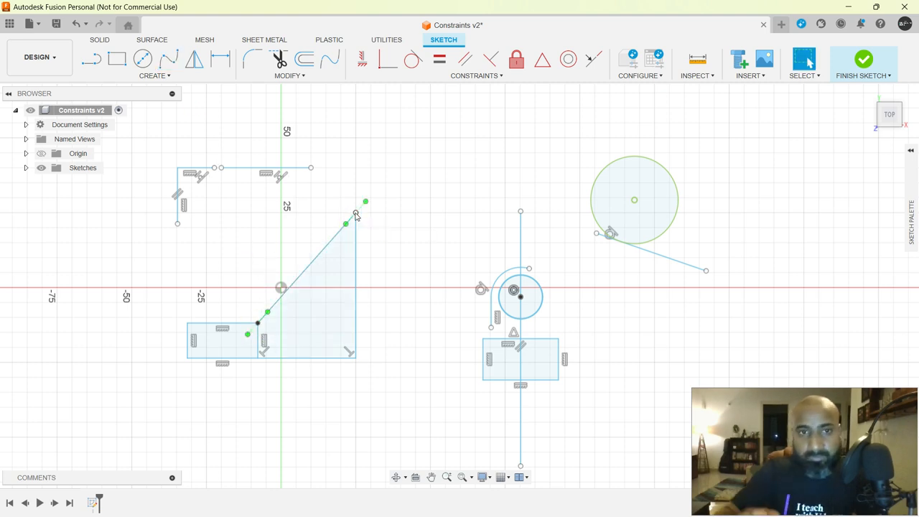
pyautogui.scroll(2, 280, 307)
pyautogui.scroll(2, 280, 310)
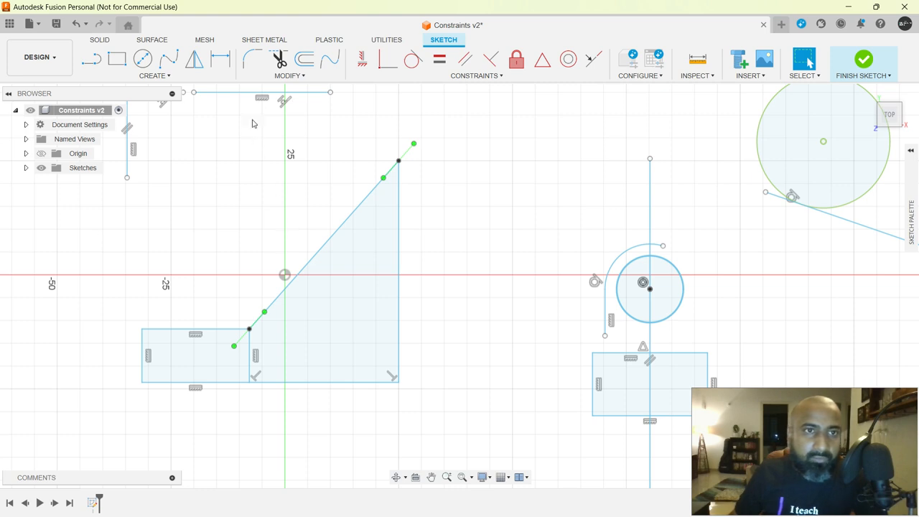
# Apply a Curvature constraint between the spline and the tall vertical line, and end the command
pyautogui.click(476, 76)
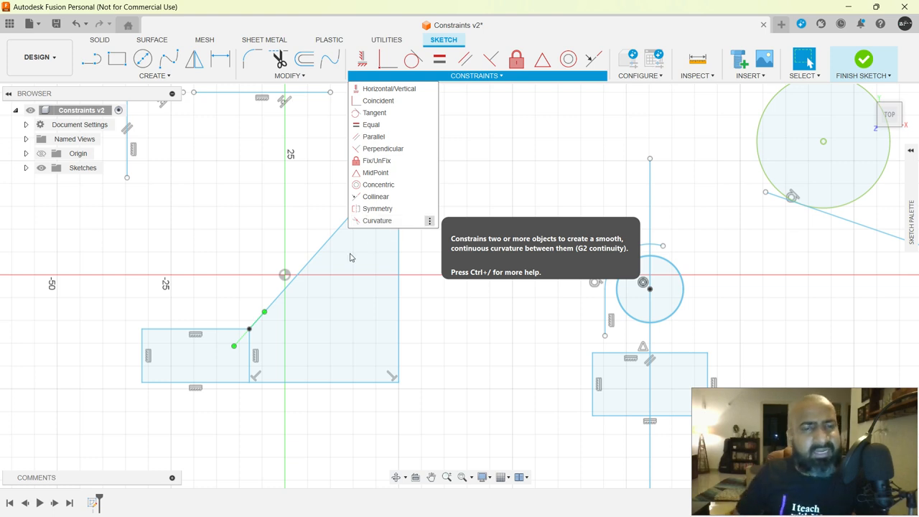
pyautogui.click(185, 231)
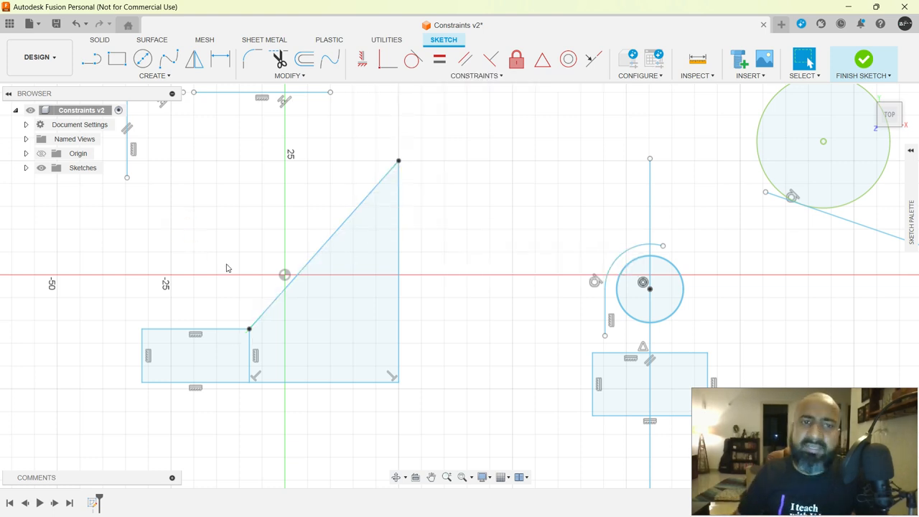
pyautogui.click(425, 80)
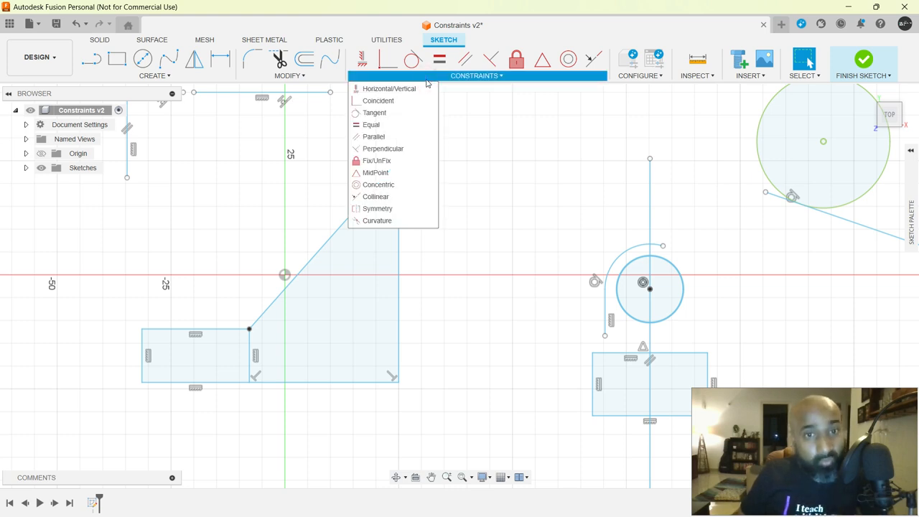
pyautogui.click(386, 221)
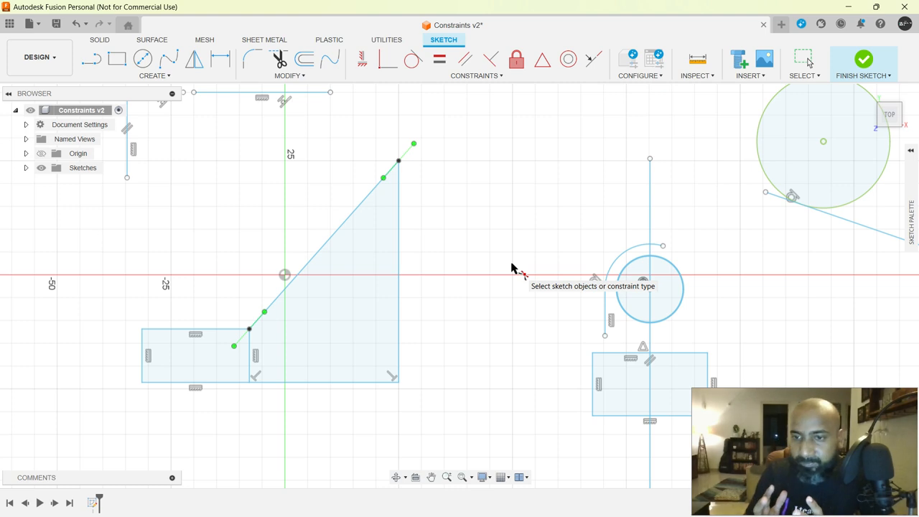
pyautogui.click(329, 247)
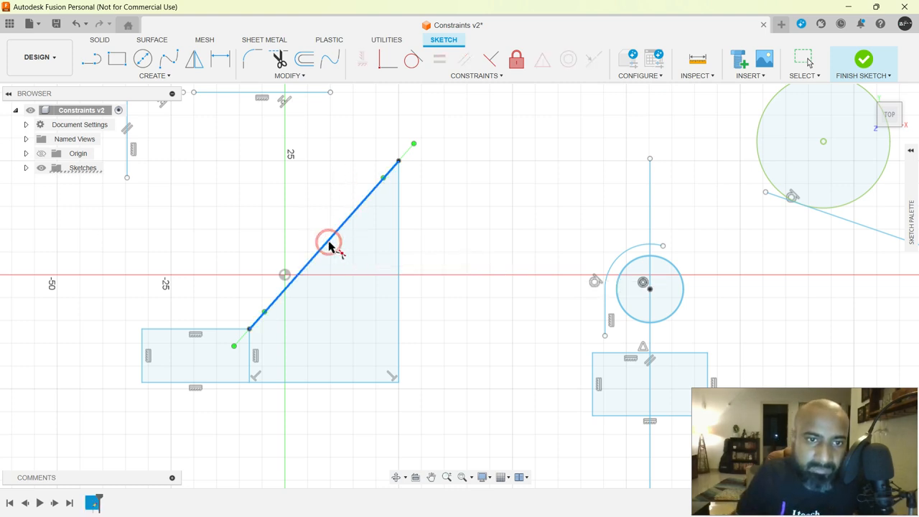
pyautogui.click(398, 266)
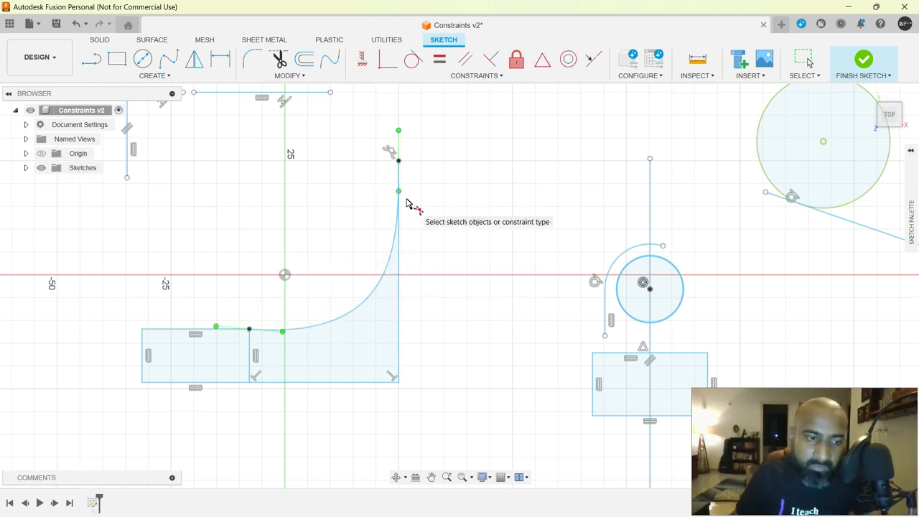
pyautogui.press('Escape')
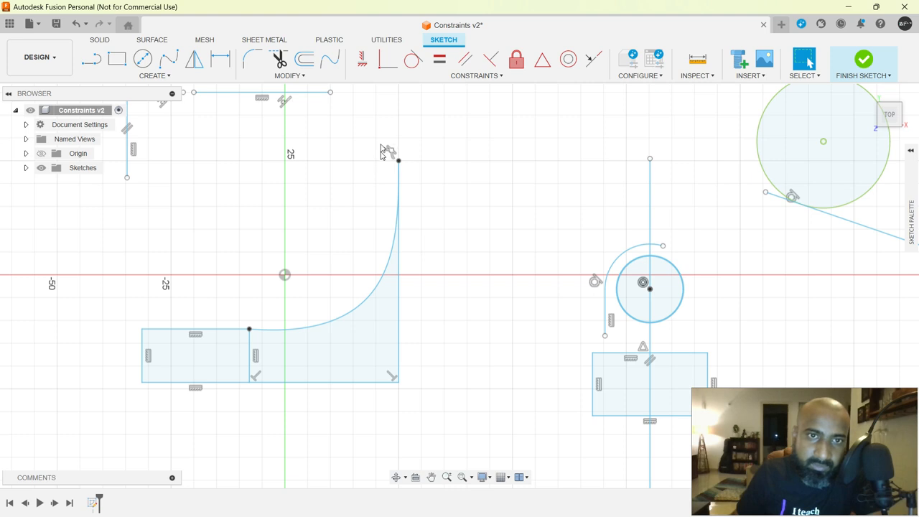
# Examine closely how the spline blends into the vertical line near their shared upper endpoint
pyautogui.scroll(5, 396, 273)
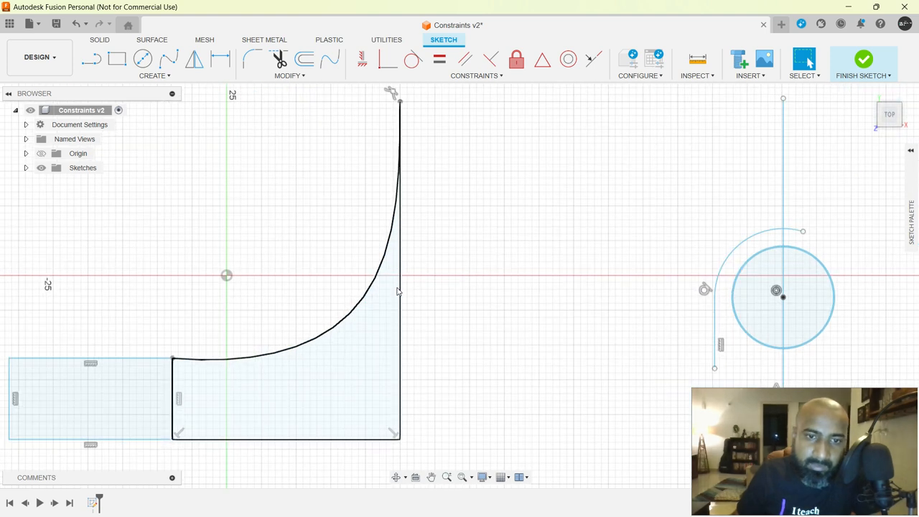
pyautogui.scroll(-5, 414, 183)
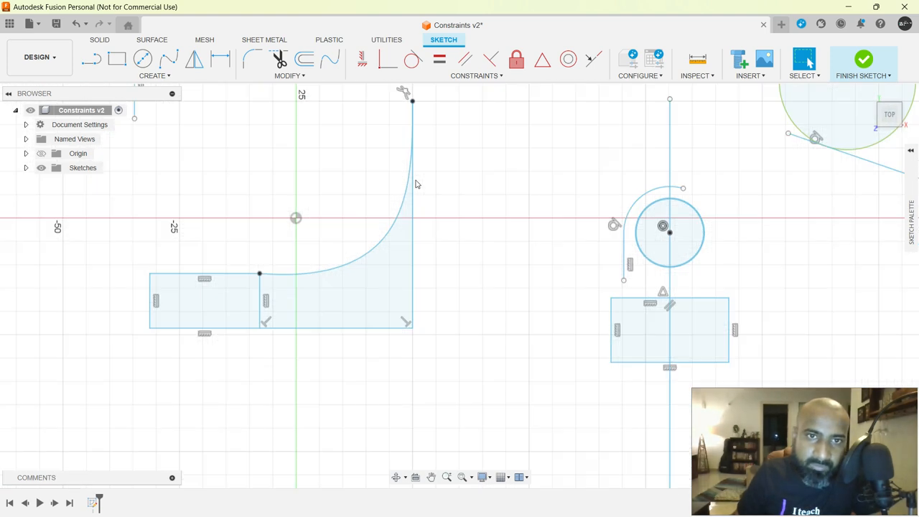
pyautogui.scroll(-2, 413, 109)
pyautogui.scroll(6, 414, 109)
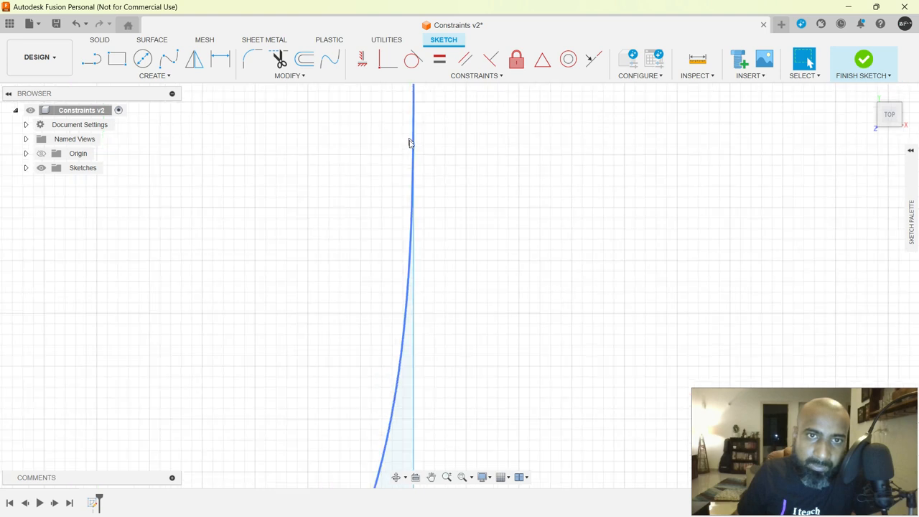
pyautogui.scroll(-6, 409, 282)
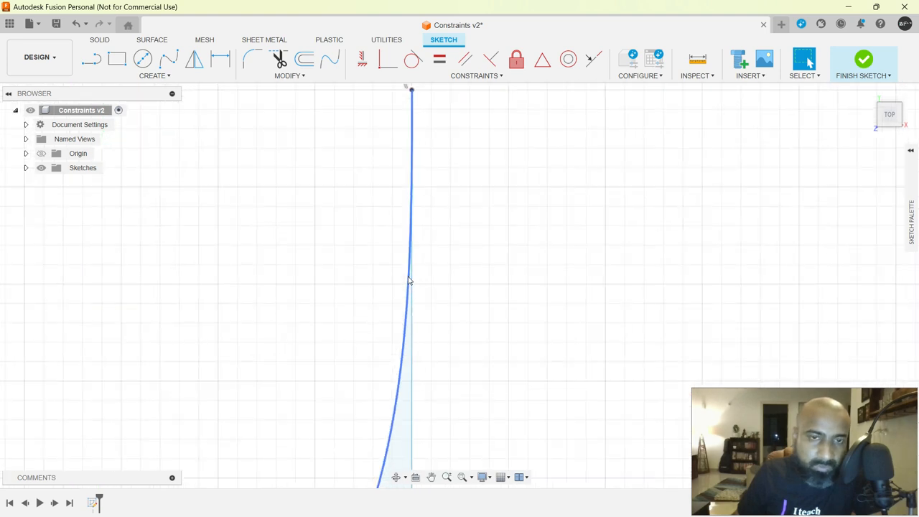
pyautogui.scroll(-1, 343, 277)
pyautogui.moveTo(339, 276); pyautogui.dragTo(351, 216, button='middle')
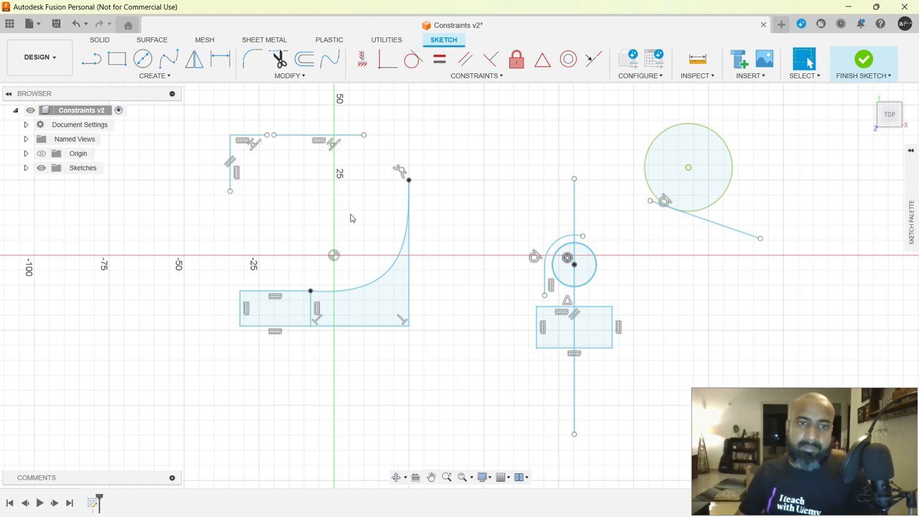
# Try a Curvature constraint starting from the rectangle's vertical edge farthest from the spline, and cancel the command
pyautogui.click(463, 77)
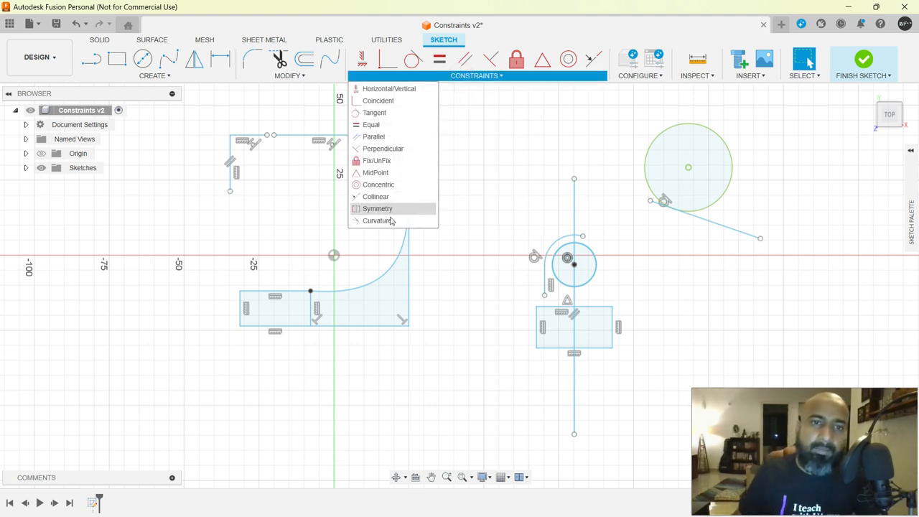
pyautogui.click(388, 221)
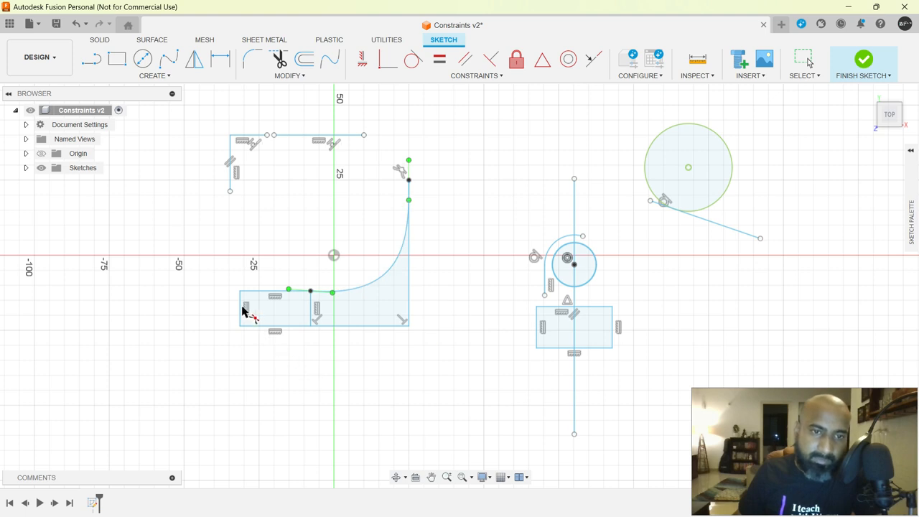
pyautogui.scroll(5, 242, 309)
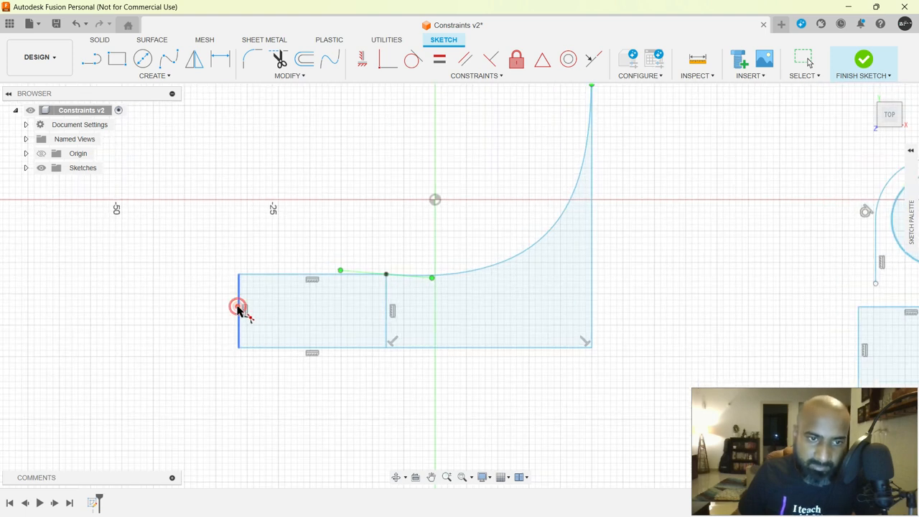
pyautogui.click(239, 308)
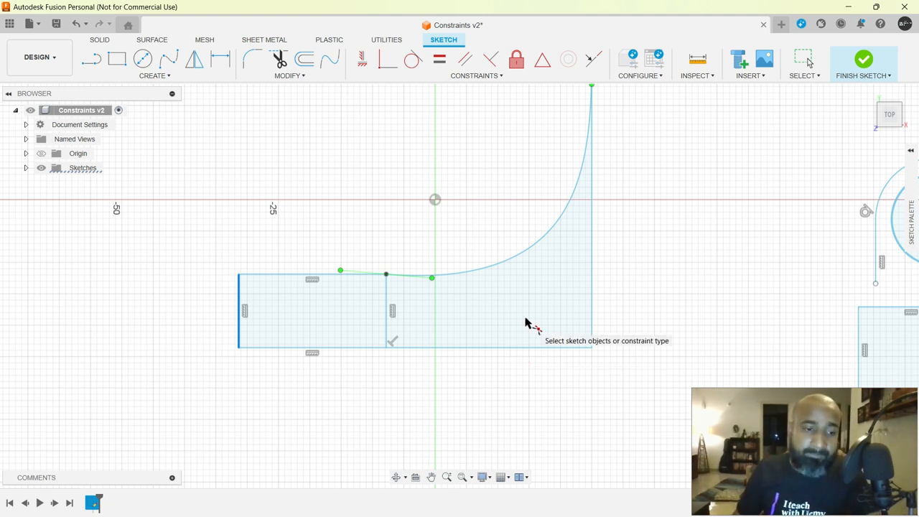
pyautogui.press('Escape')
pyautogui.click(470, 77)
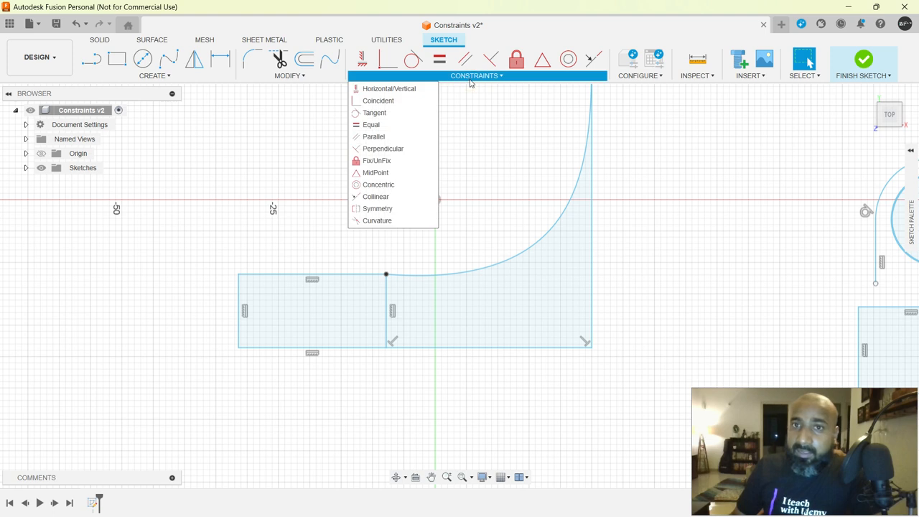
pyautogui.click(470, 77)
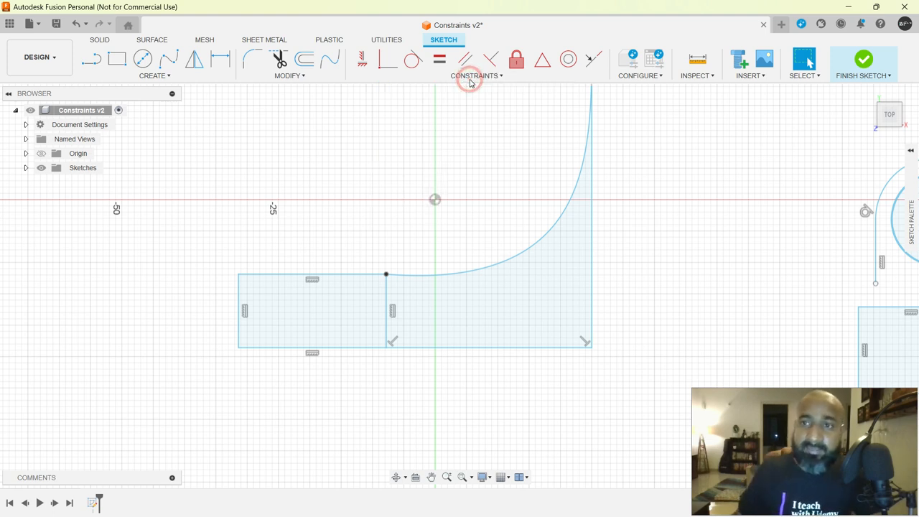